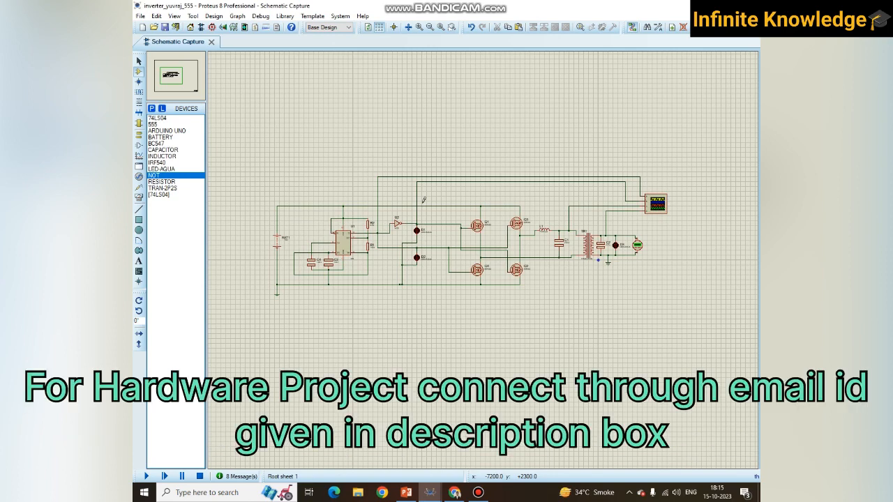
- Switch to the Arduino-based inverter project, try to run its simulation and return to the schematic
mouse_move(430, 492)
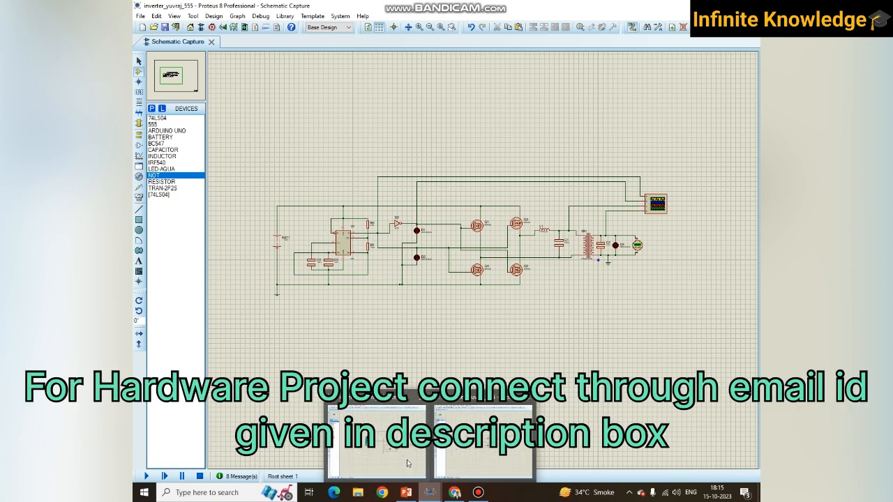
click(408, 464)
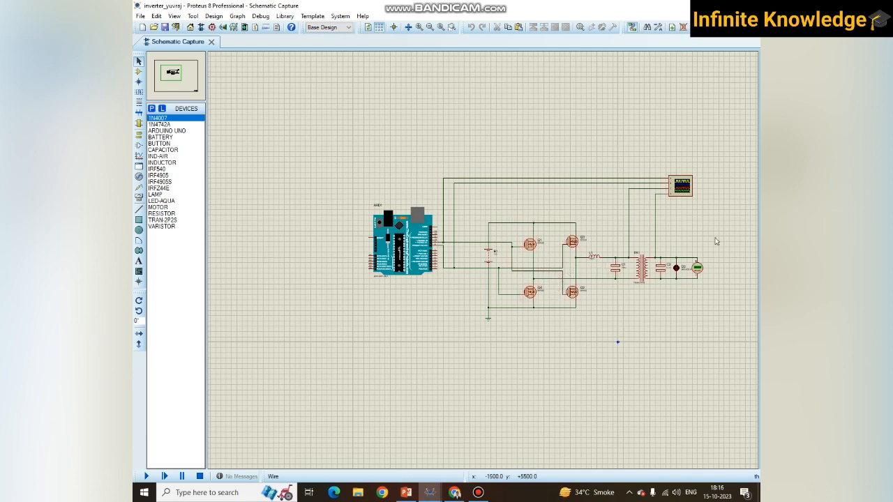
click(147, 476)
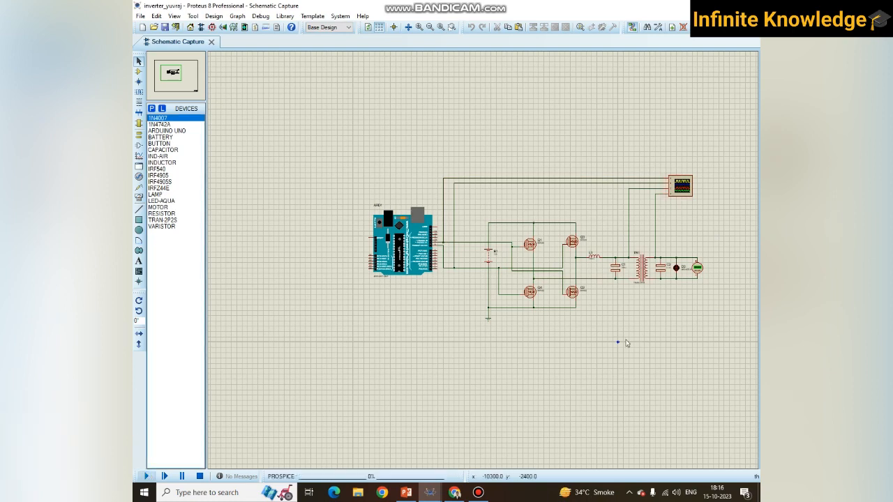
click(431, 260)
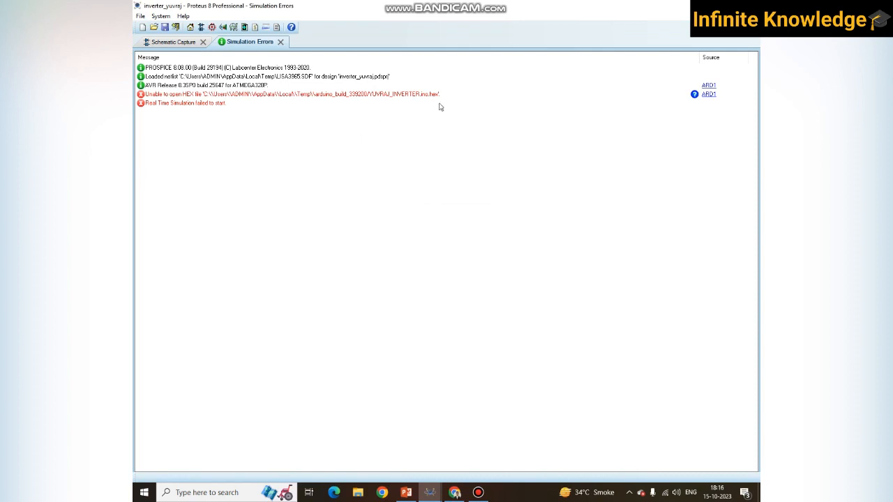
click(161, 43)
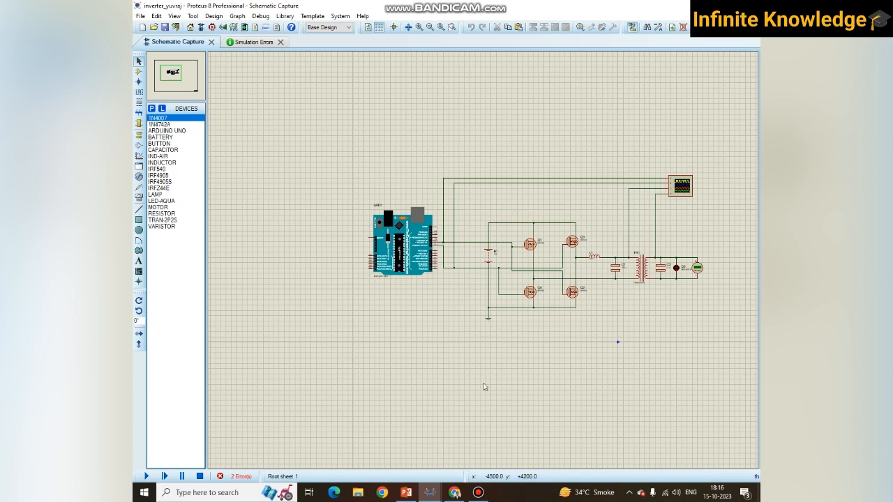
- Switch to the 555-based inverter project and examine the timer circuit around U1 with its resistors, capacitors and battery
mouse_move(430, 492)
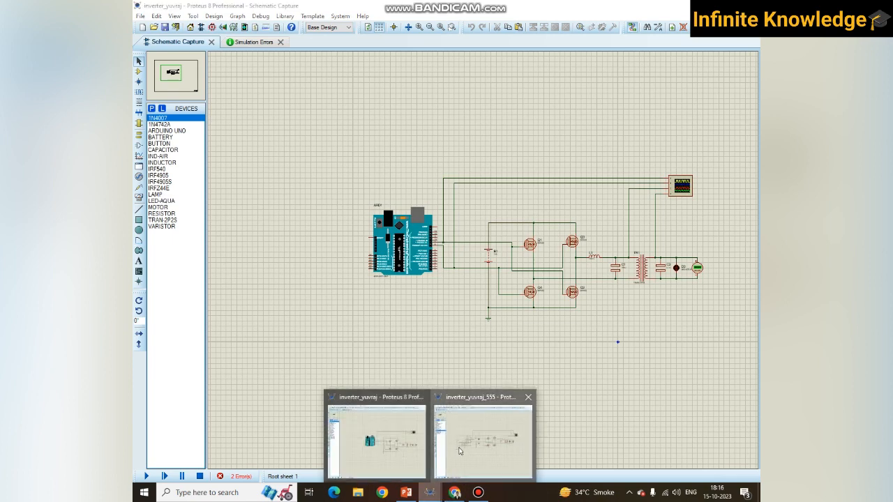
click(460, 452)
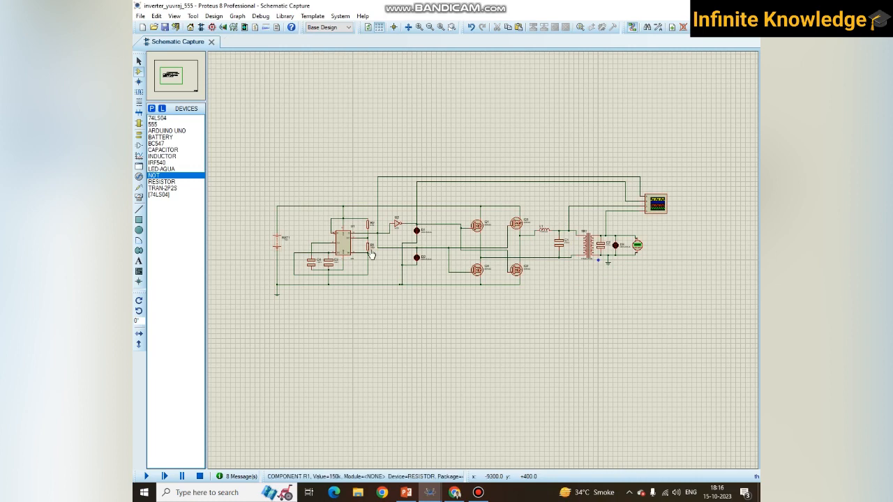
click(451, 27)
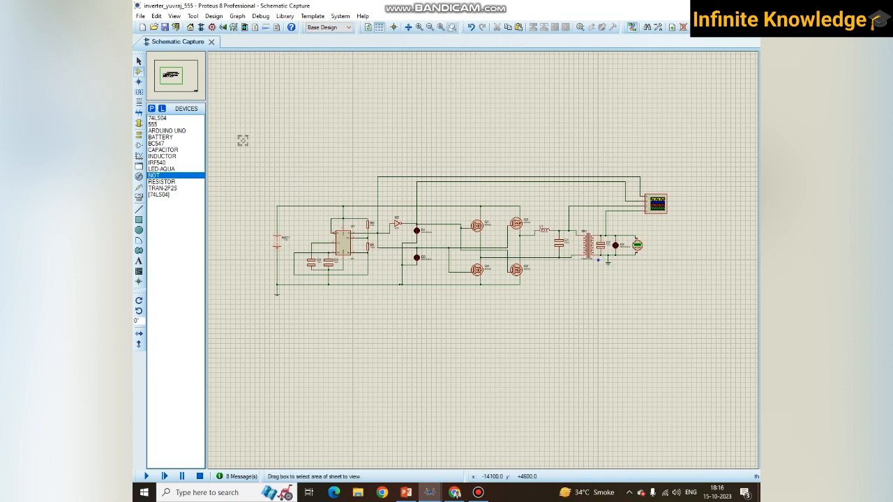
drag(258, 137, 680, 351)
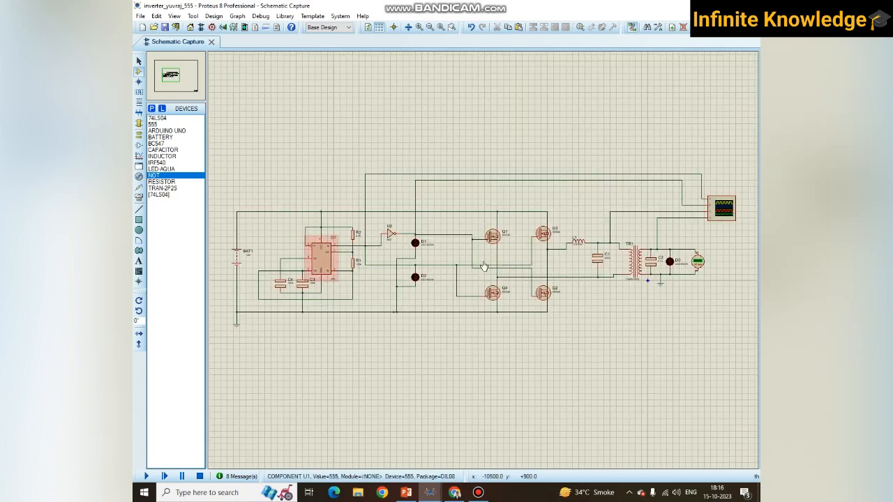
scroll(327, 267, up, 1)
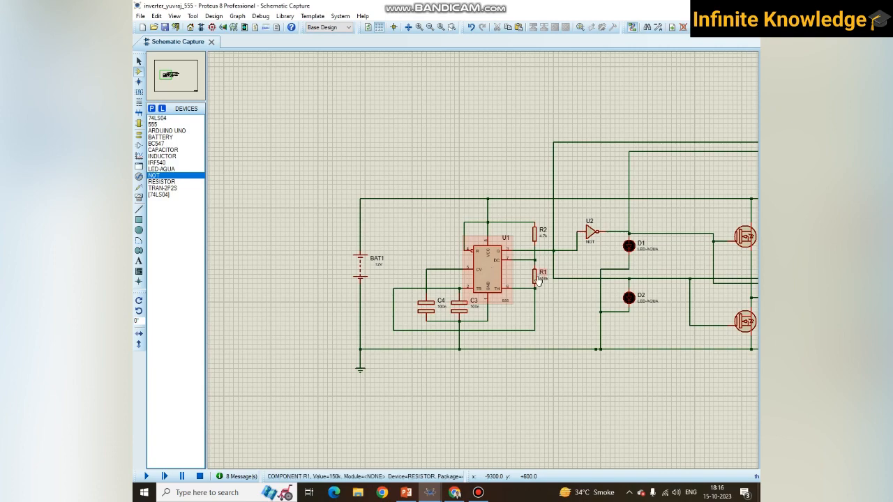
scroll(487, 265, down, 1)
scroll(484, 258, up, 1)
scroll(484, 257, up, 1)
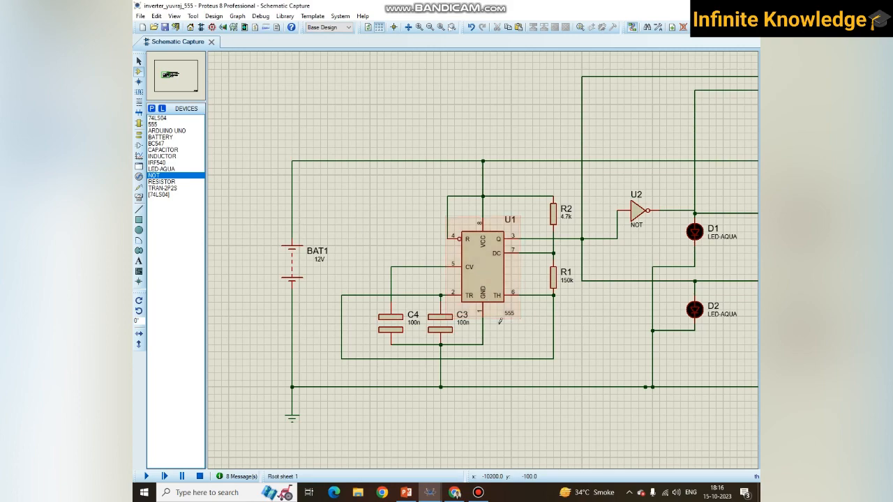
scroll(498, 304, up, 1)
scroll(498, 304, down, 1)
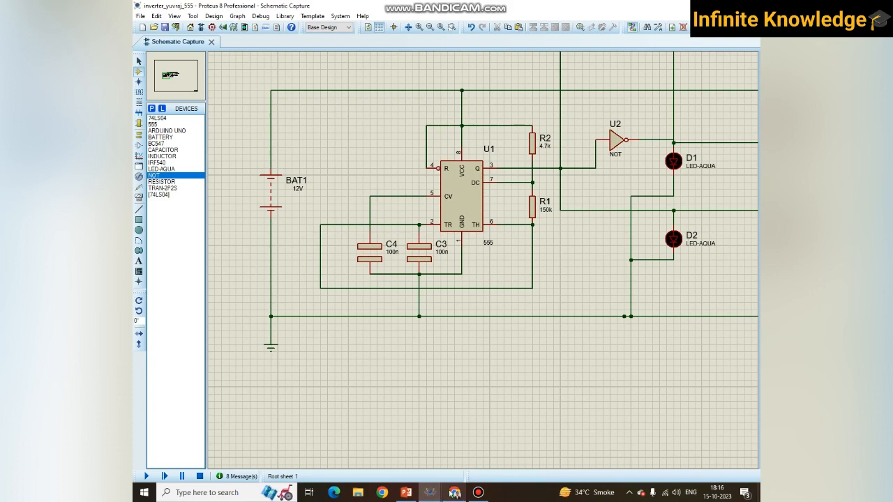
- Switch to Chrome and review the "mode in ic555" image results for the timer's operating modes
click(454, 492)
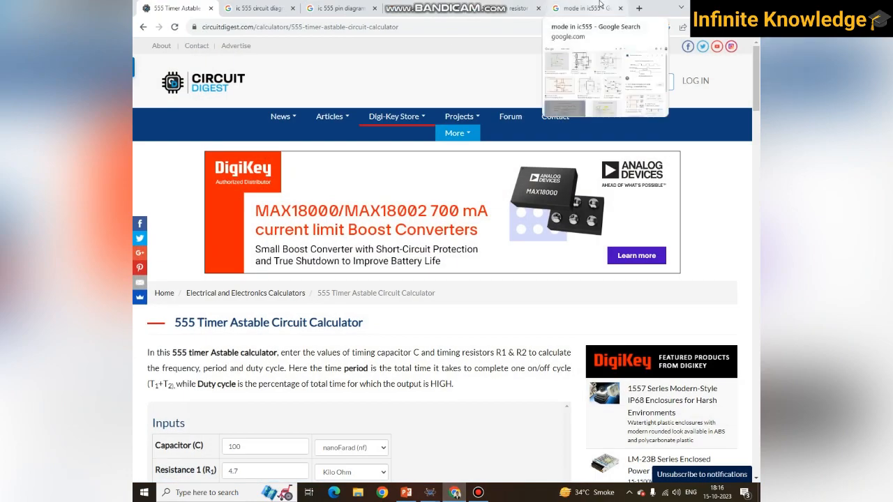
click(602, 5)
scroll(454, 225, up, 1)
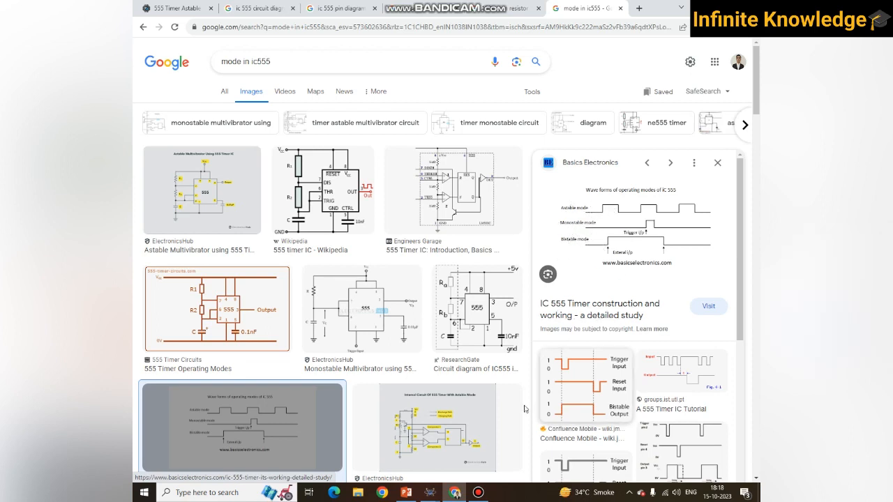
- Return to the 555-based inverter schematic in Proteus and examine the timer section and the MOSFET bridge Q1 to Q4
mouse_move(430, 493)
click(459, 464)
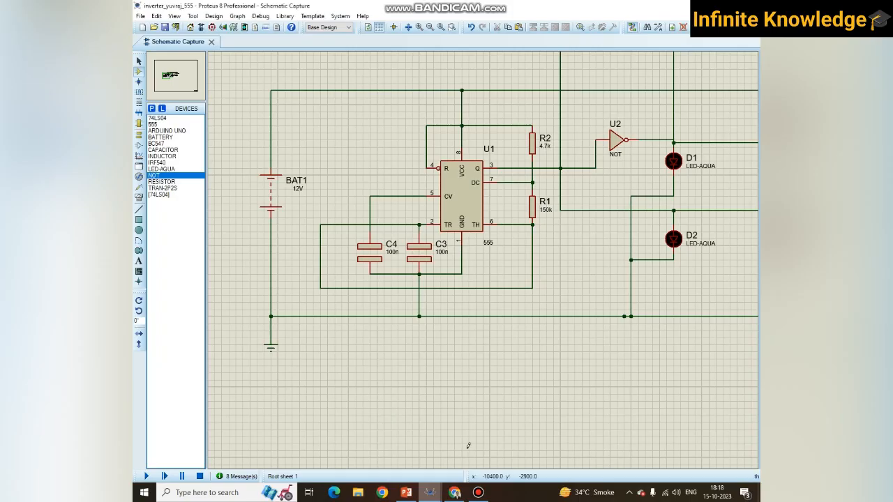
scroll(679, 225, down, 2)
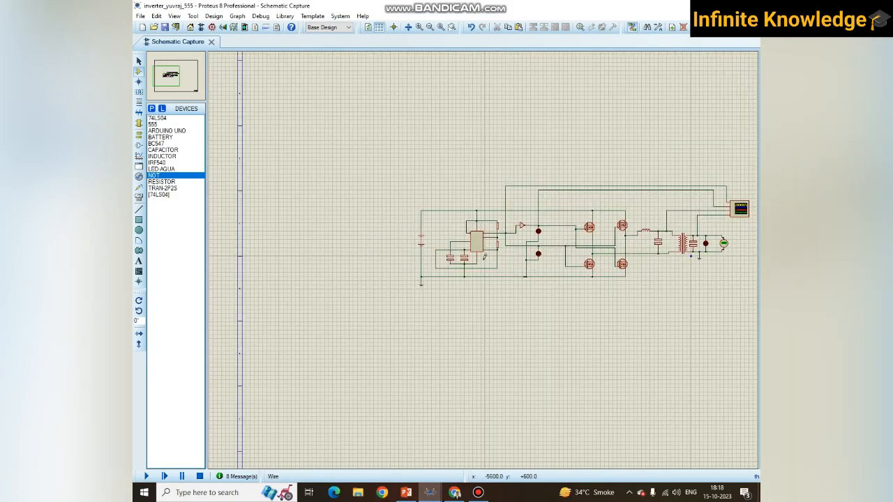
scroll(493, 212, up, 2)
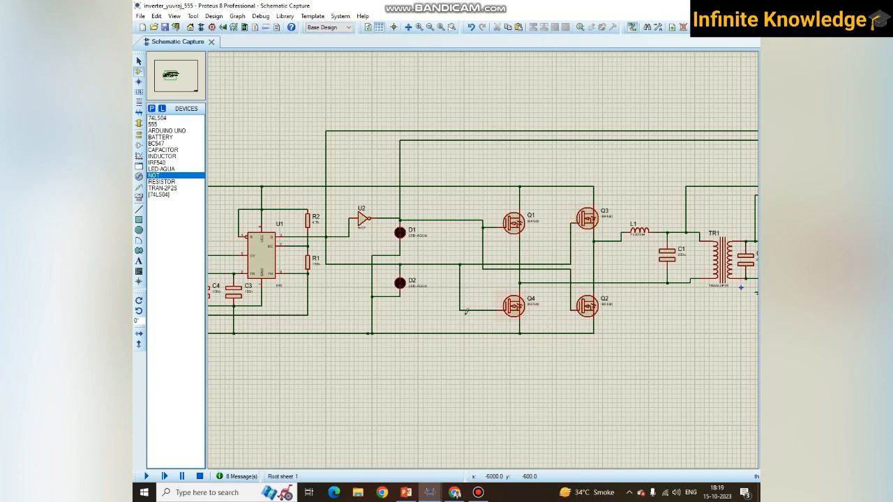
scroll(467, 293, down, 1)
scroll(432, 279, up, 2)
scroll(480, 257, down, 1)
scroll(480, 257, up, 1)
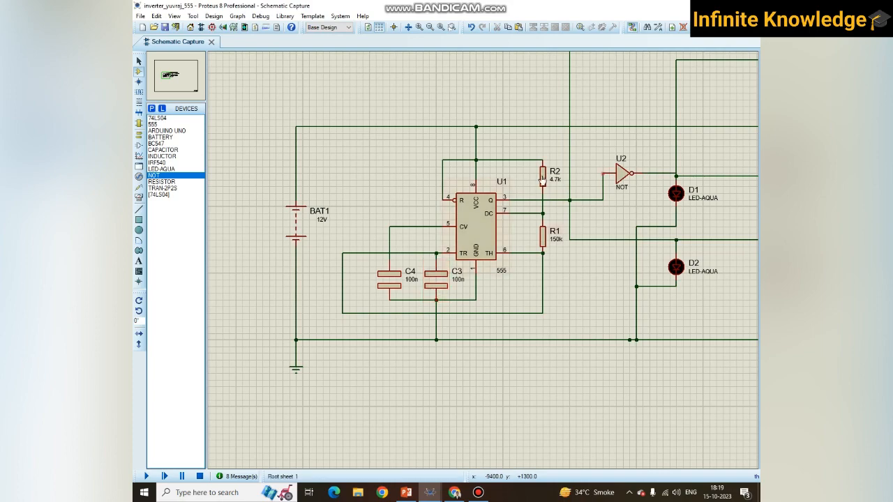
scroll(521, 235, down, 3)
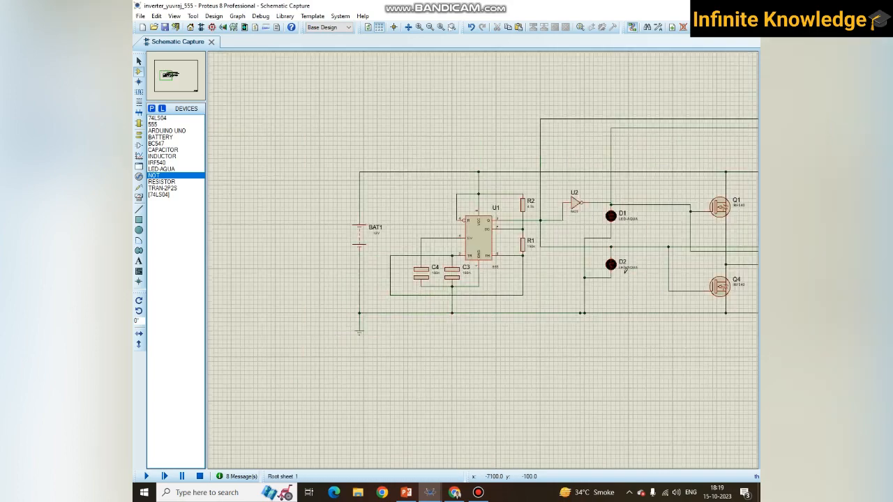
scroll(521, 235, up, 3)
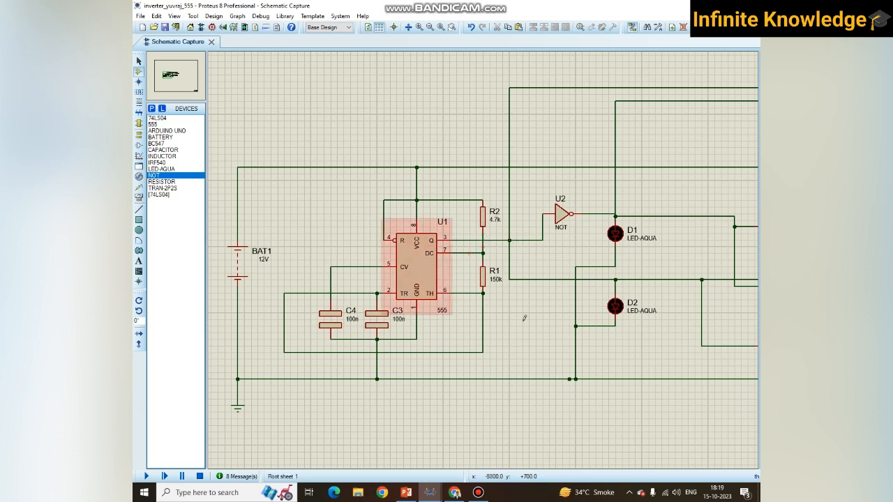
- Switch to PowerPoint, present the "Inverter using IC-555" slide and sketch the pinned IC with an O/P label in red pen
mouse_move(457, 496)
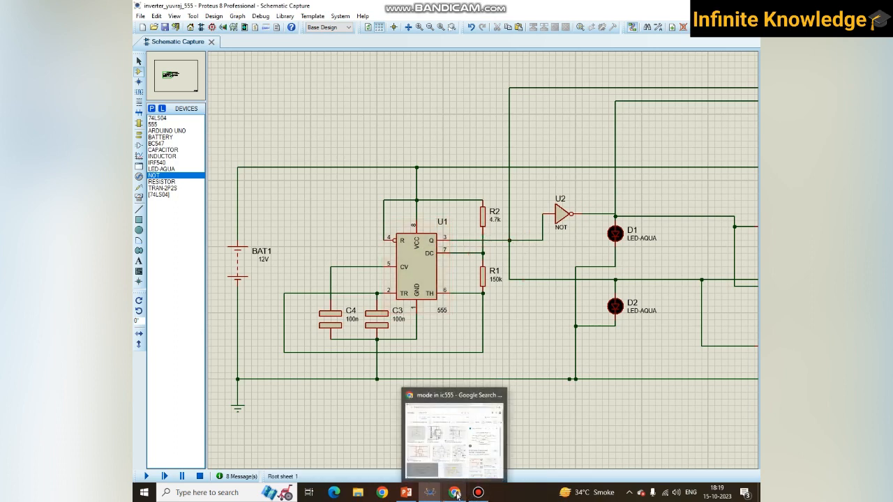
click(406, 493)
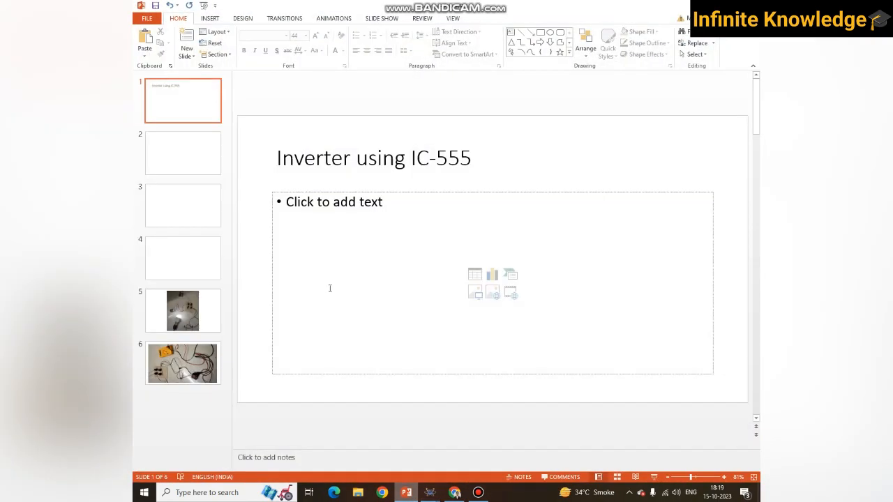
key(F5)
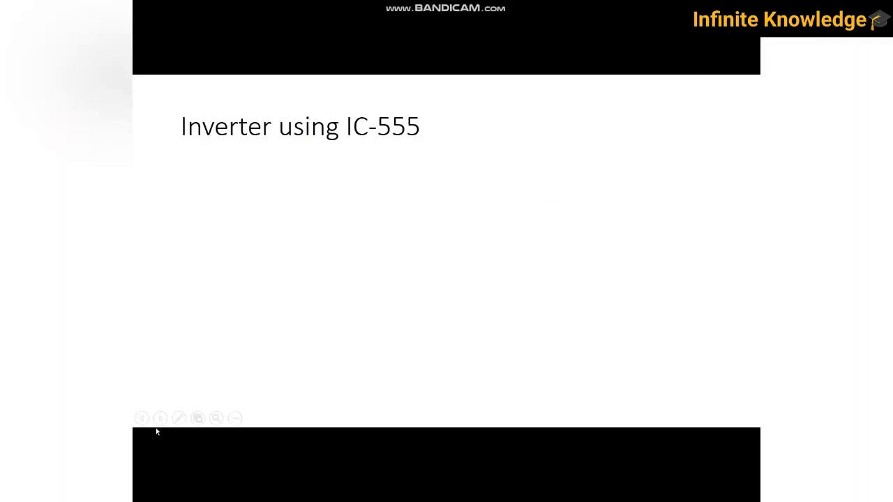
click(178, 418)
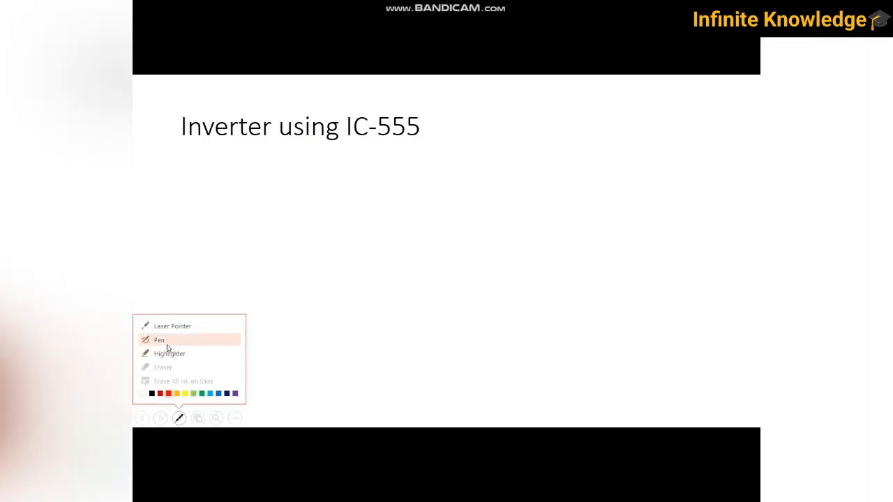
click(168, 327)
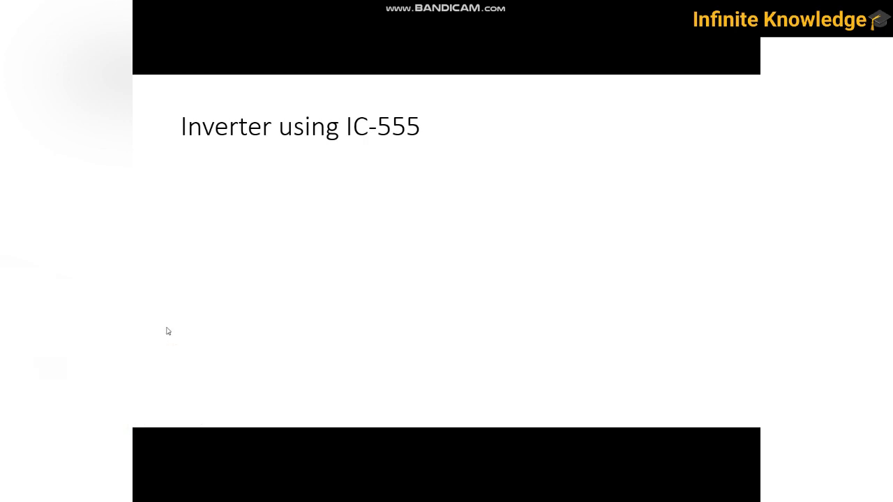
click(178, 418)
click(170, 341)
drag(204, 189, 206, 307)
mouse_move(206, 191)
mouse_down()
mouse_move(250, 286)
mouse_move(187, 286)
mouse_up()
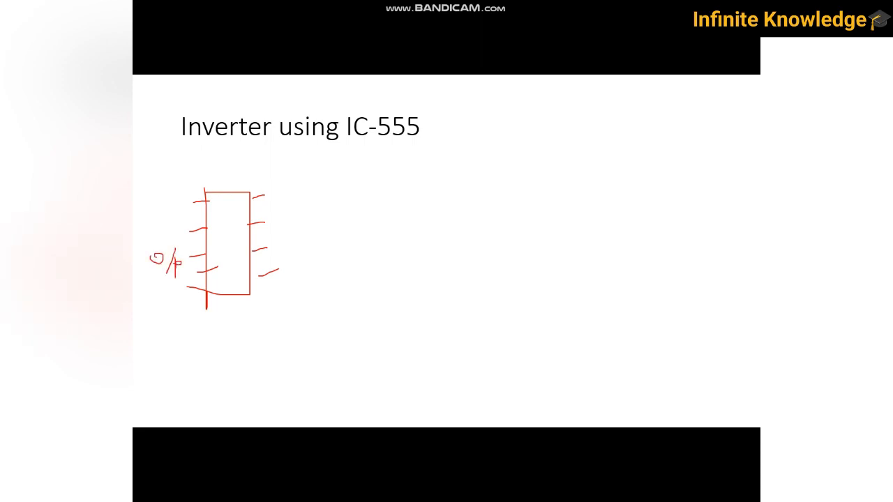
- Sketch a square wave beside the IC, mark its 0 and 1 levels, and end the slide show without keeping the ink
drag(335, 217, 435, 214)
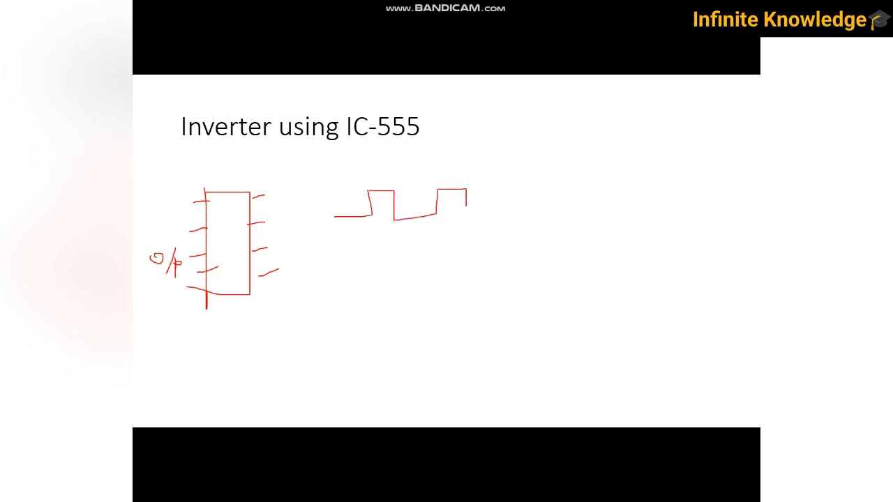
drag(518, 188, 618, 219)
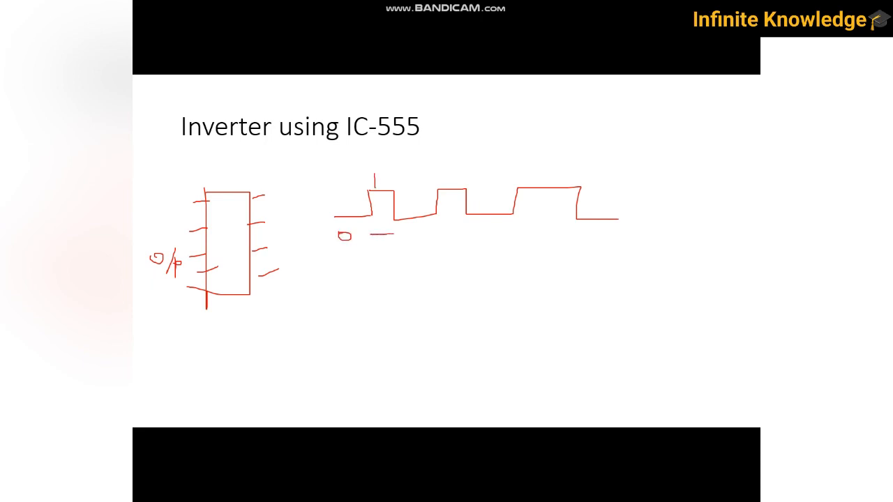
drag(365, 243, 410, 242)
click(417, 235)
mouse_move(339, 224)
mouse_down()
mouse_move(431, 224)
mouse_move(397, 233)
mouse_up()
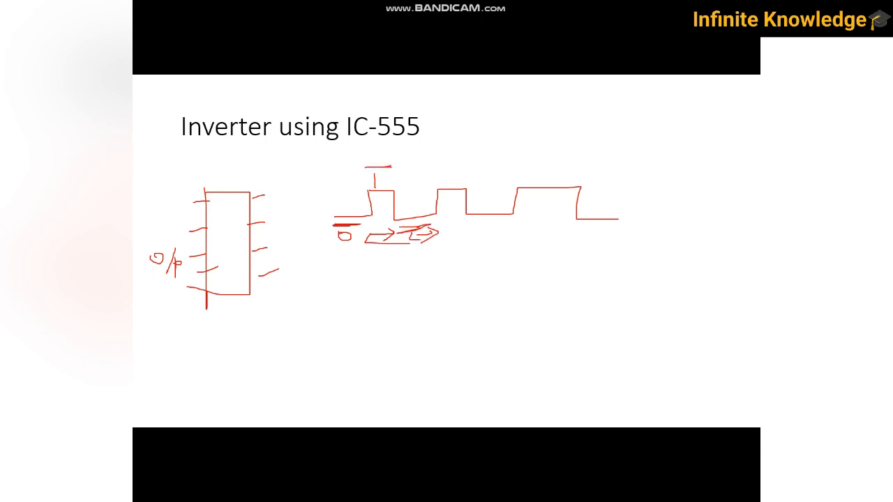
mouse_move(437, 173)
mouse_down()
mouse_move(466, 173)
mouse_move(423, 176)
mouse_up()
key(Escape)
click(473, 272)
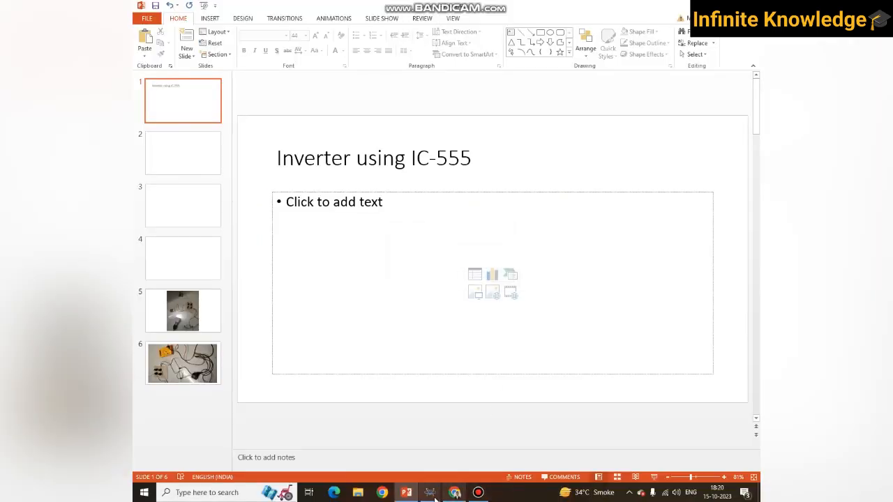
- Return to the 555-based inverter schematic in Proteus and examine how the timer output and NOT gate feed the MOSFET bridge
mouse_move(433, 495)
click(470, 465)
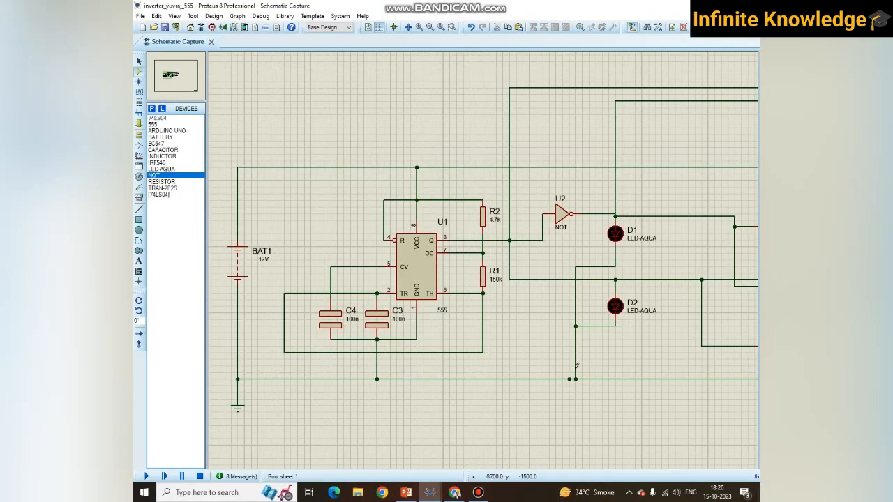
scroll(577, 365, down, 2)
scroll(477, 256, up, 1)
scroll(475, 255, down, 1)
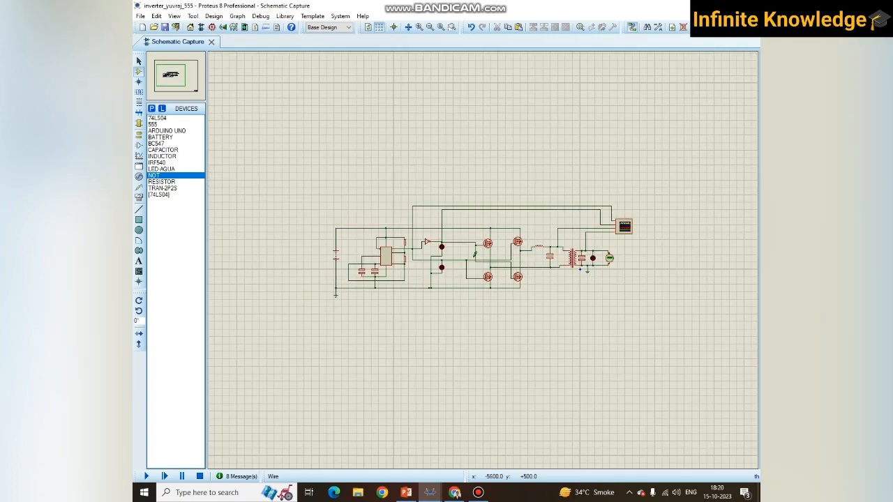
scroll(475, 256, up, 3)
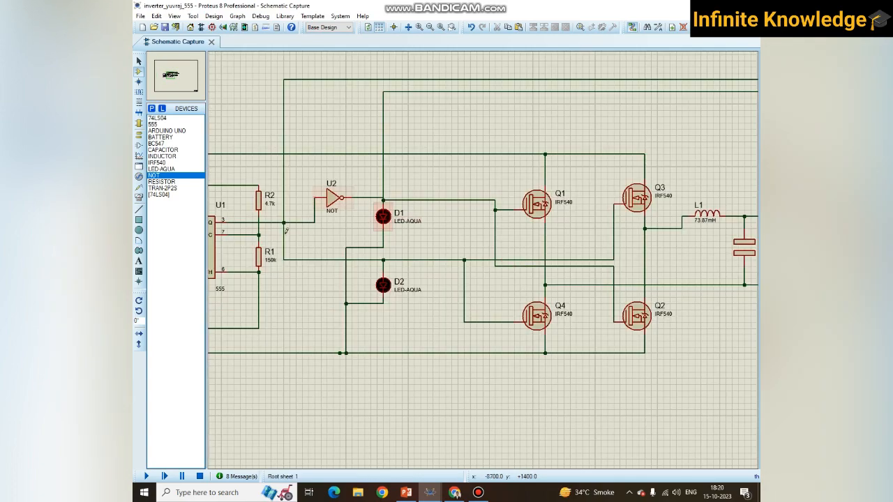
scroll(232, 223, down, 1)
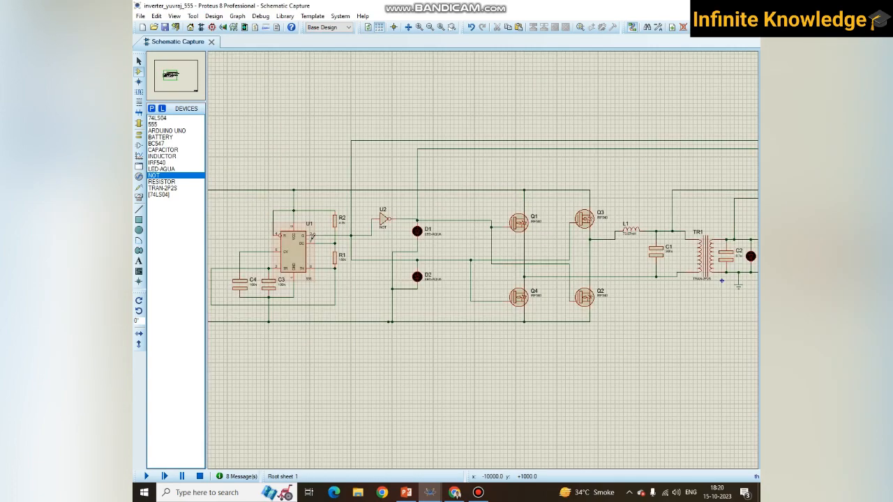
- Switch to Chrome, open the 555 Timer Astable Circuit Calculator page and examine its capacitor and resistance inputs and timing outputs
scroll(312, 237, up, 1)
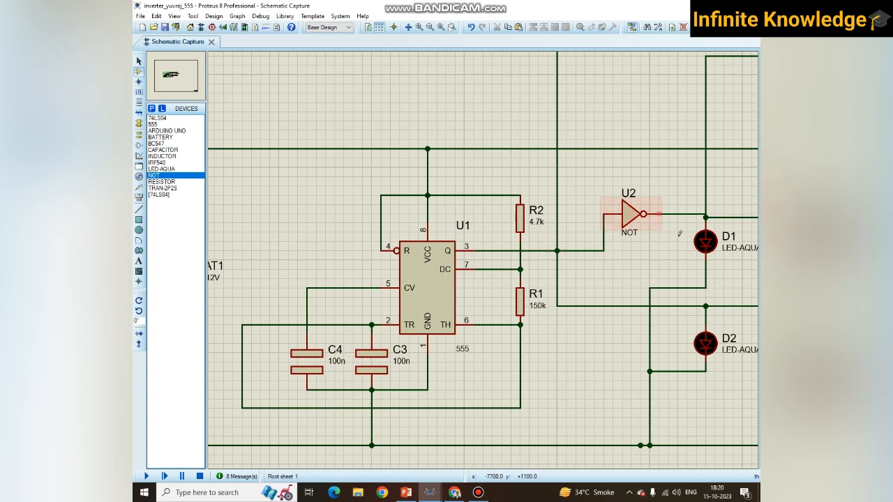
click(454, 493)
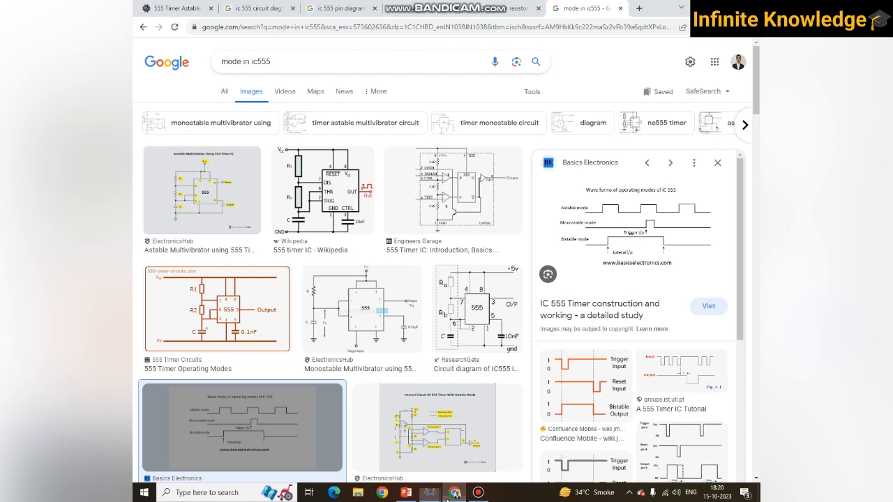
click(187, 6)
scroll(305, 192, down, 1)
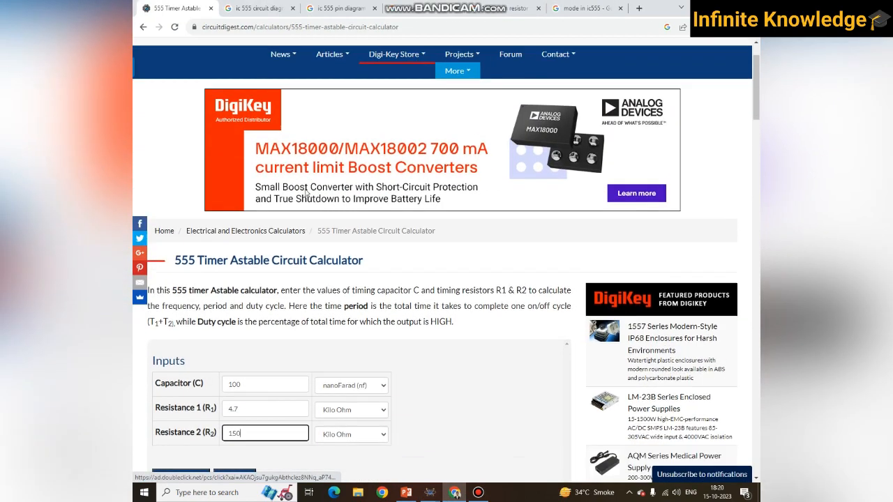
scroll(306, 193, down, 1)
scroll(307, 193, up, 2)
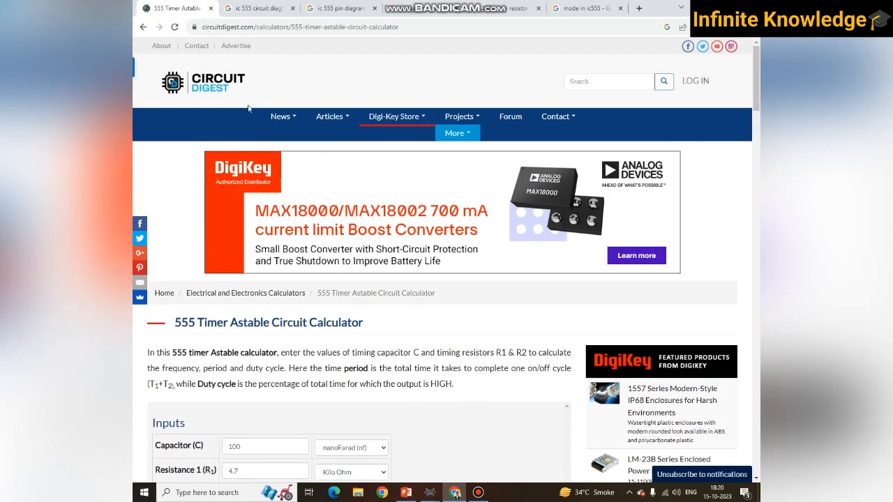
scroll(301, 161, down, 2)
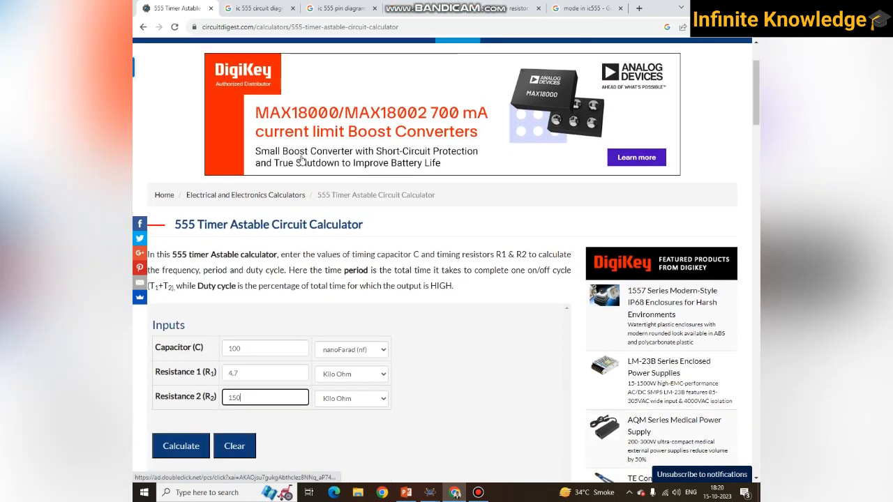
scroll(301, 160, down, 3)
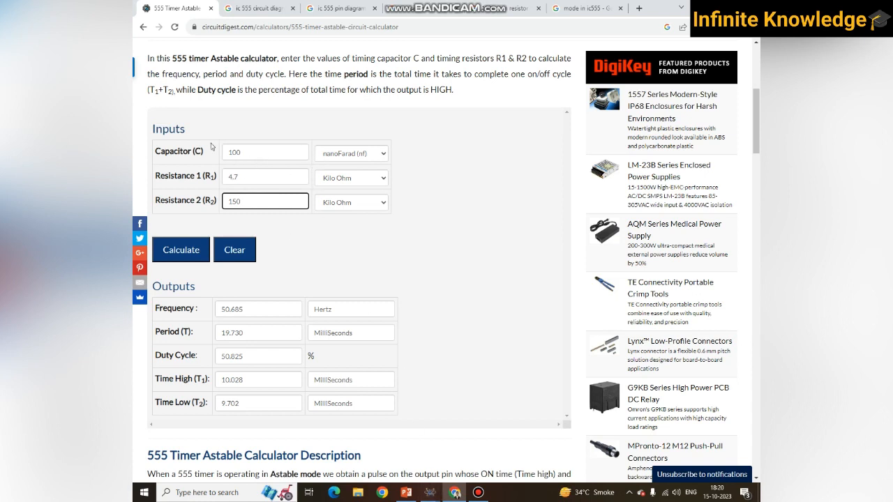
- Check the timing capacitor in the Proteus schematic against the calculator's Capacitor (C) input
mouse_move(430, 492)
click(474, 436)
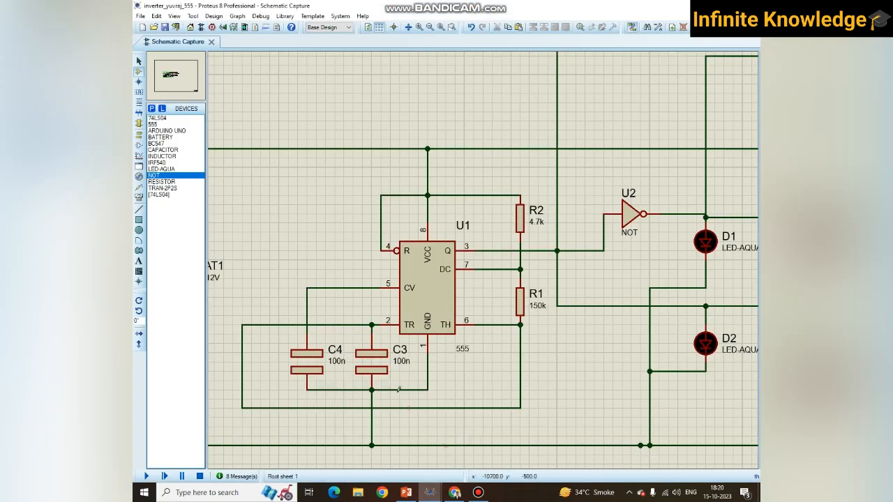
click(454, 493)
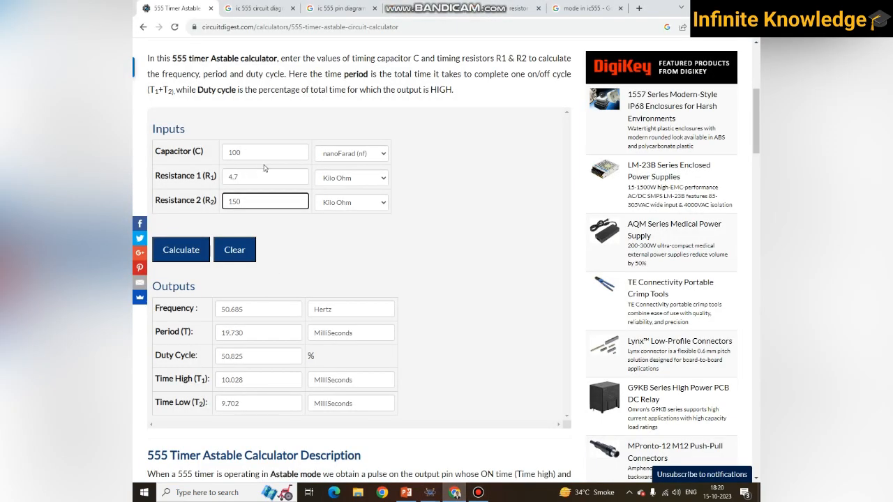
- Return to the Proteus schematic and rename the 4.7k resistor as R1, accepting the duplicate reference
key(alt+Tab)
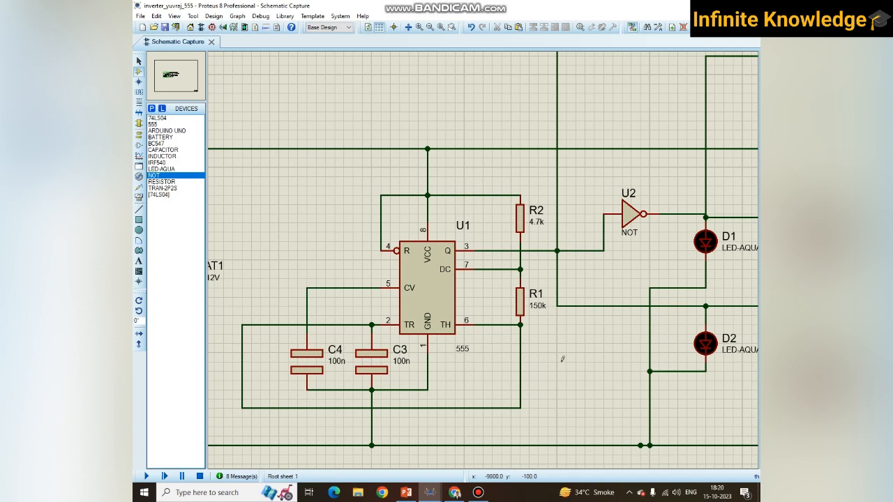
double_click(534, 209)
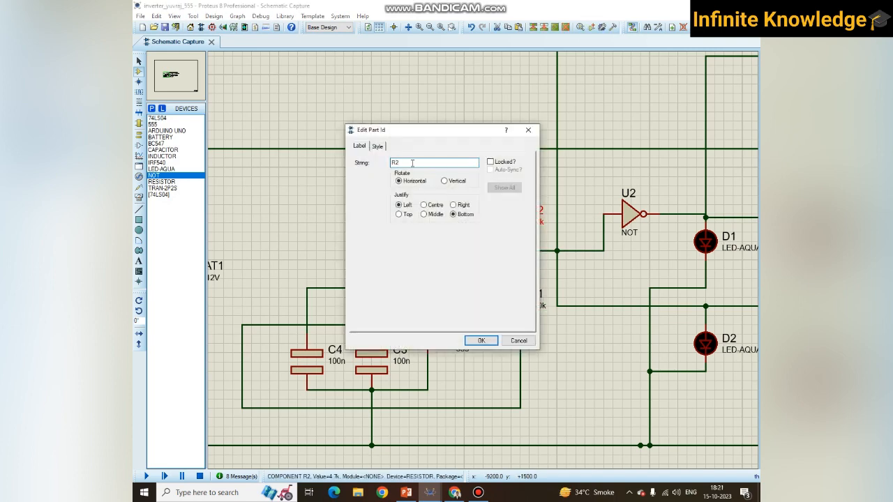
text(R1)
click(481, 340)
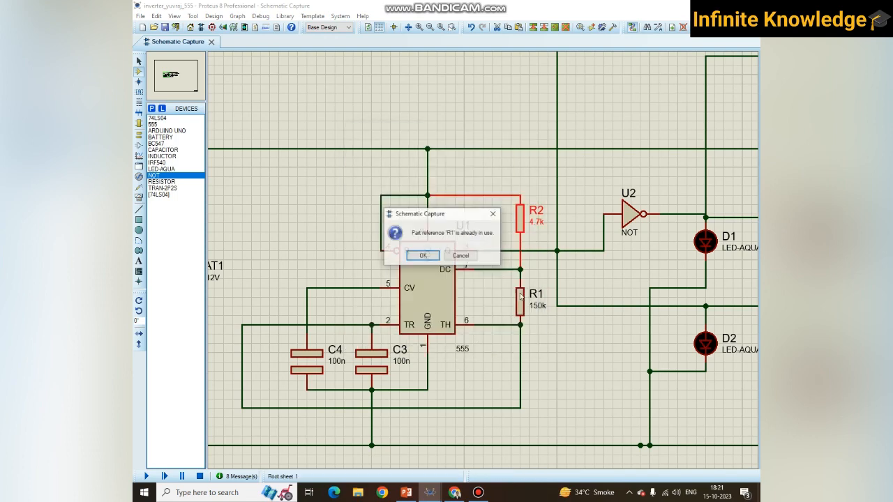
click(428, 257)
- Rename the 150k resistor between the timer's DC and TH pins as R2
double_click(535, 295)
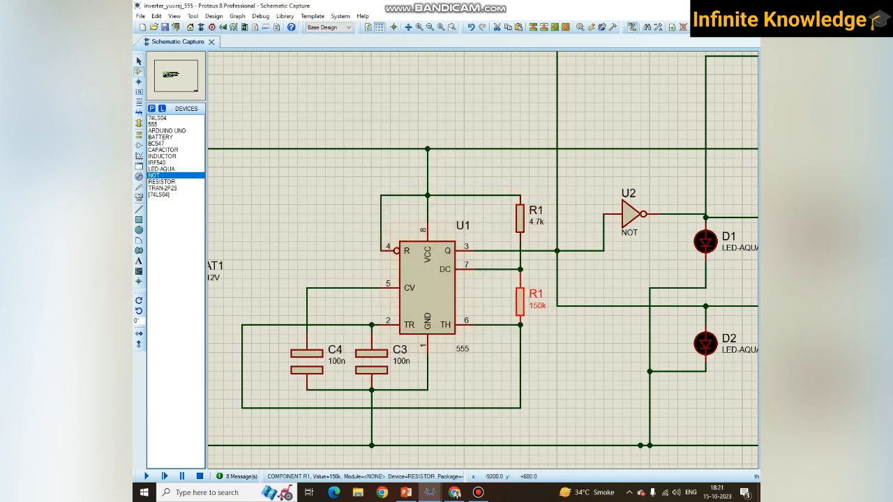
click(396, 181)
text(2)
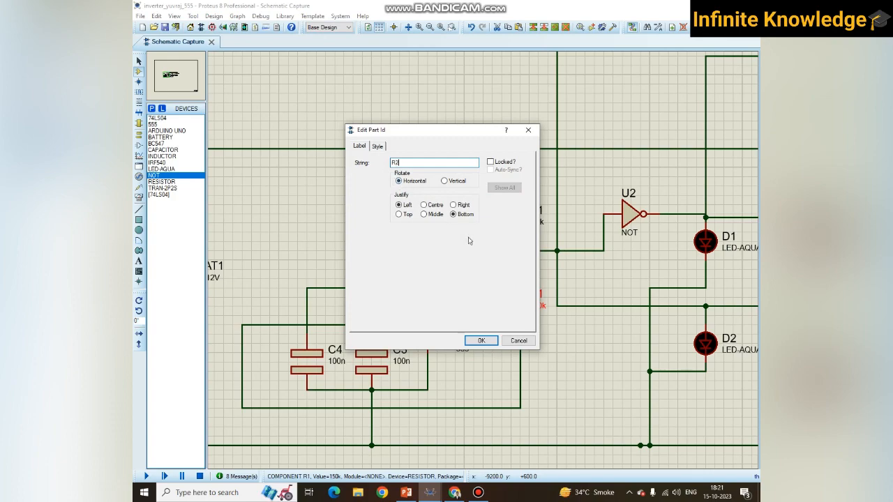
click(482, 341)
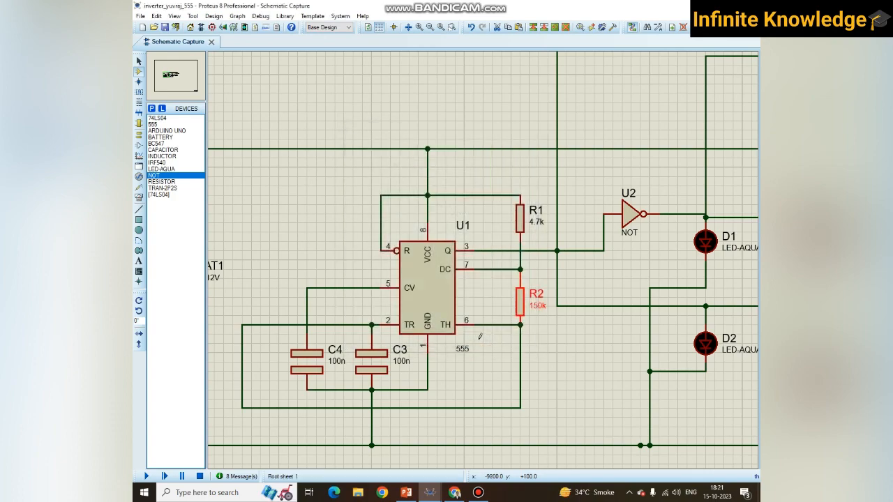
- Compare both resistors with the Chrome calculator's inputs and calculate the outputs for 100 nF, 4.7 and 150 kilo ohm
key(alt+Tab)
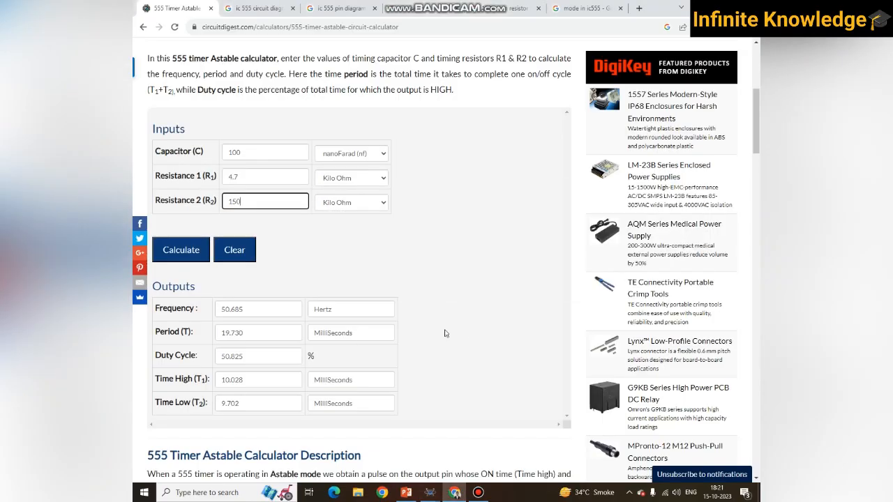
click(247, 178)
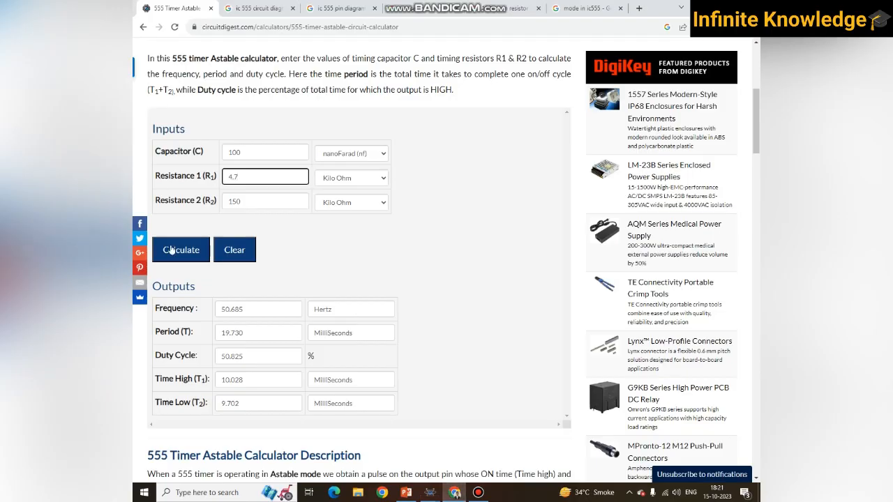
click(171, 250)
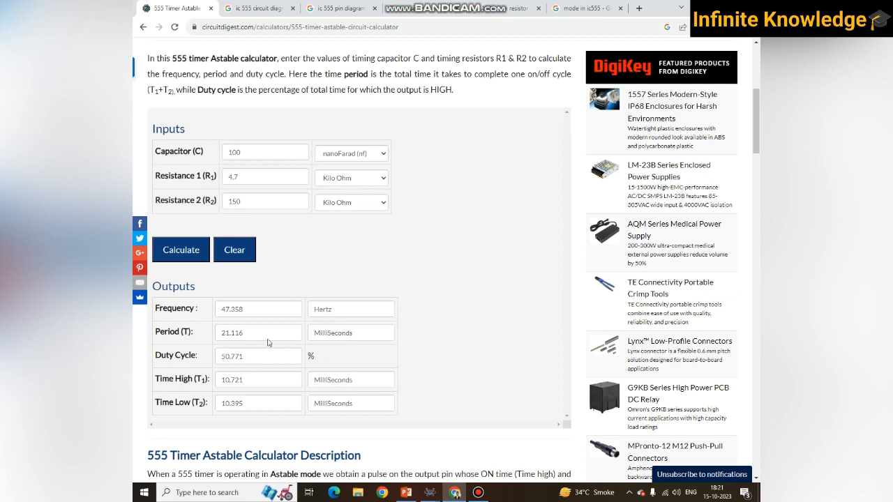
- Switch to PowerPoint, present the "Inverter using IC-555" slide and sketch a two-pulse square wave in red pen
click(430, 492)
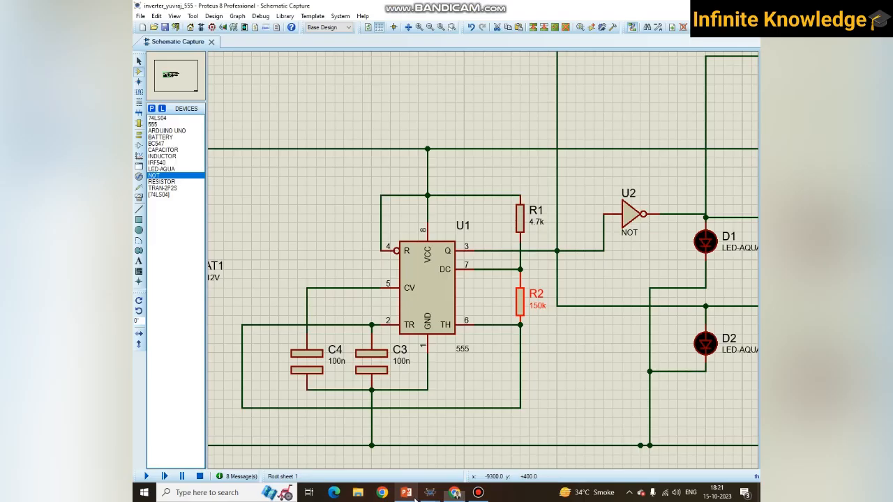
click(454, 493)
click(406, 493)
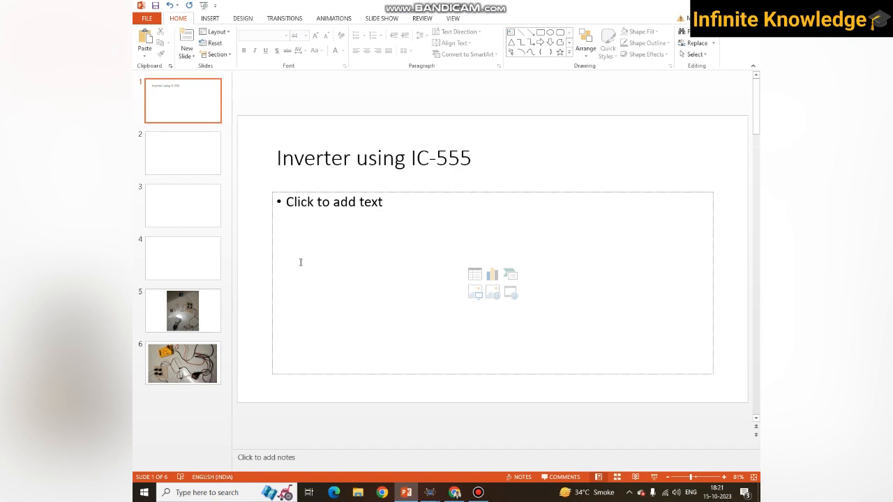
key(F5)
click(179, 418)
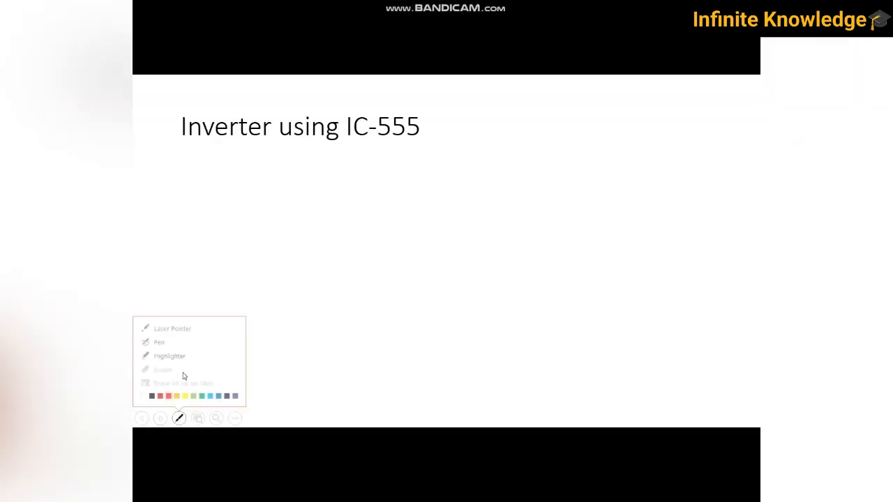
click(170, 325)
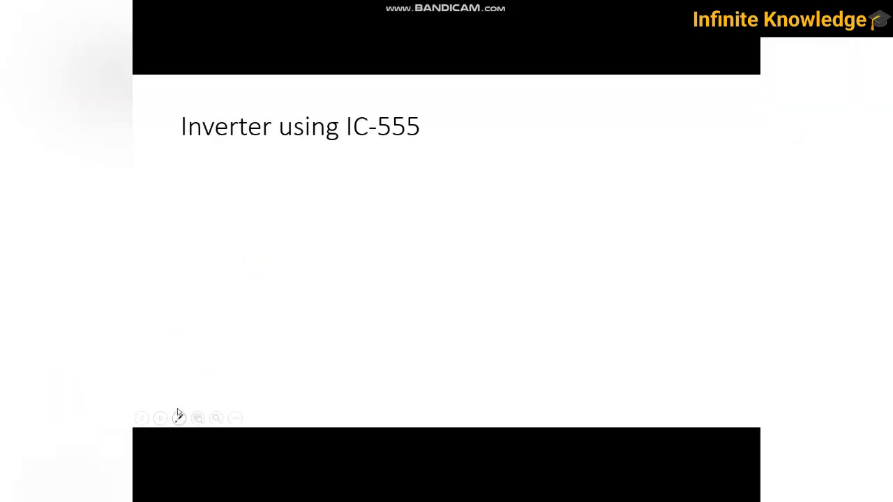
click(178, 417)
click(170, 339)
mouse_move(267, 269)
mouse_down()
mouse_move(348, 283)
mouse_move(454, 235)
mouse_move(561, 286)
mouse_move(717, 236)
mouse_move(760, 295)
mouse_up()
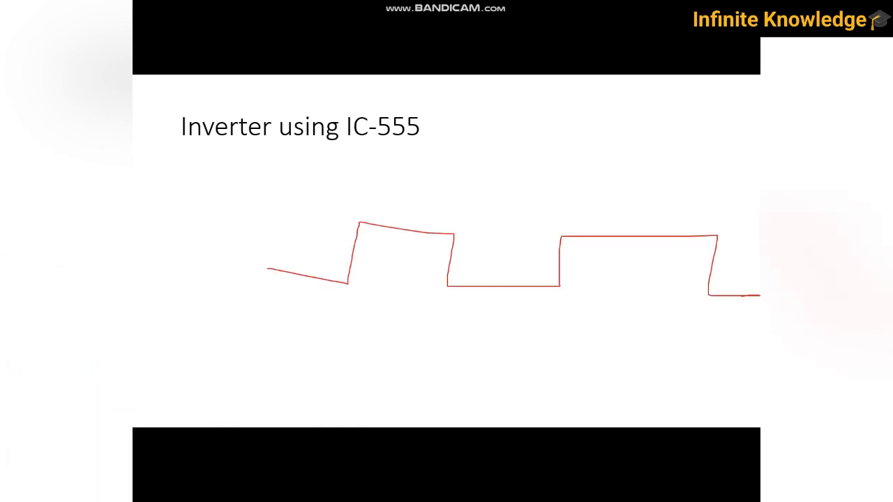
- Mark the wave's low and high intervals with arrows labelled 50, sketch a sine wave on axes above it, and leave the slide show
mouse_move(274, 315)
mouse_down()
mouse_move(383, 318)
mouse_move(359, 331)
mouse_up()
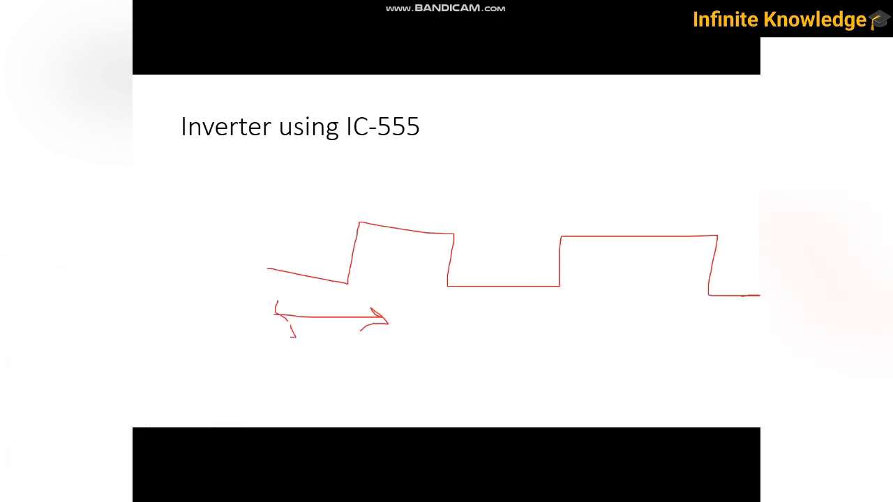
drag(382, 205, 440, 216)
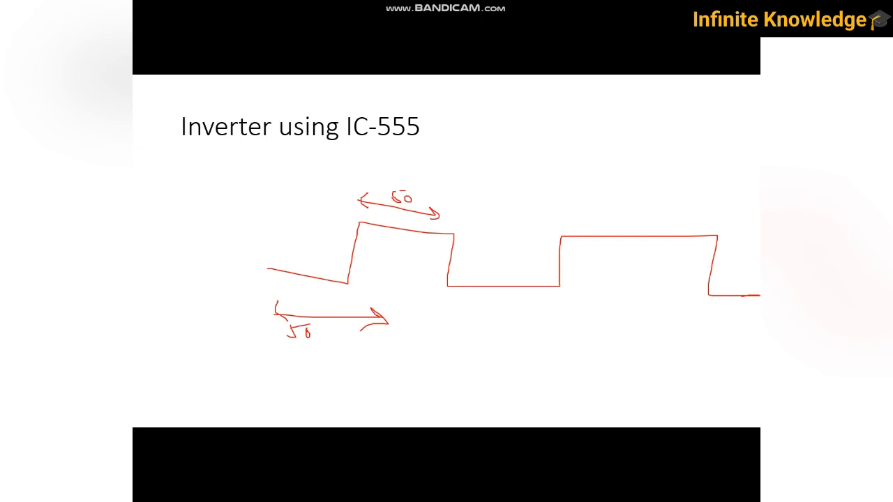
mouse_move(544, 99)
mouse_down()
mouse_move(547, 151)
mouse_move(713, 124)
mouse_up()
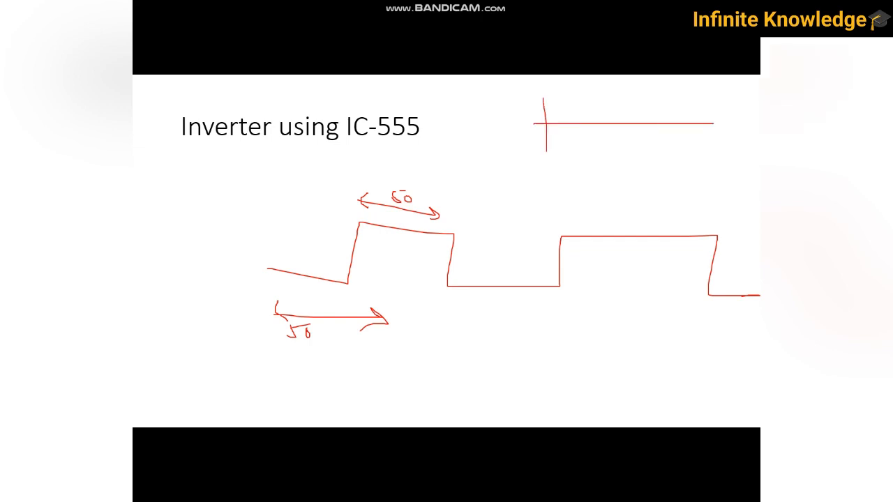
mouse_move(544, 119)
mouse_down()
mouse_move(571, 134)
mouse_move(611, 112)
mouse_move(651, 118)
mouse_up()
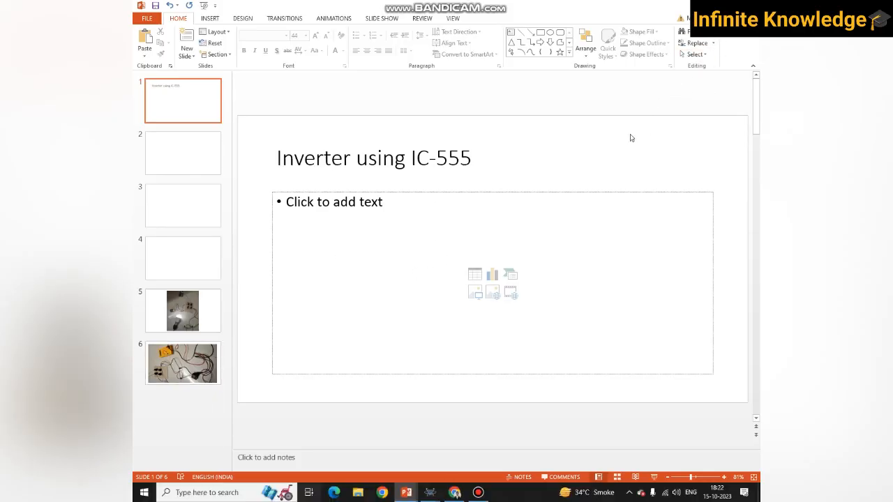
- Switch back to the 555 astable calculator in Chrome and review the calculated frequency, period, duty cycle and high and low times
key(super+Tab)
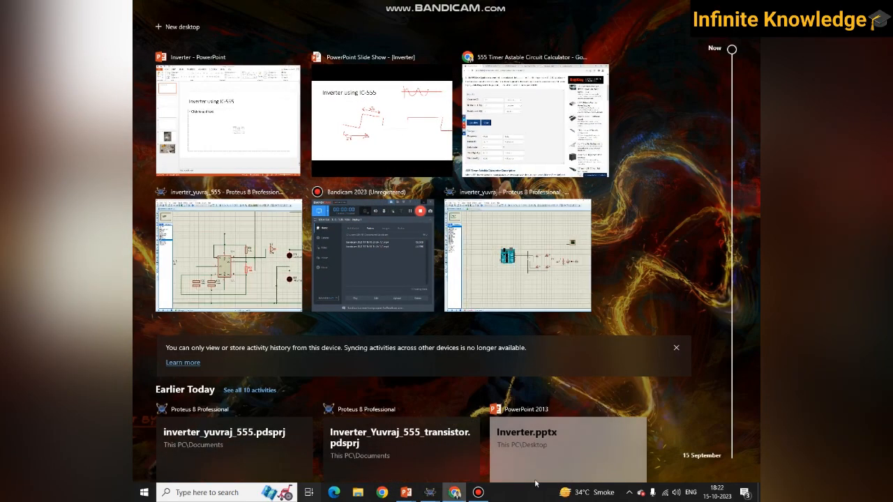
click(508, 148)
scroll(203, 335, down, 1)
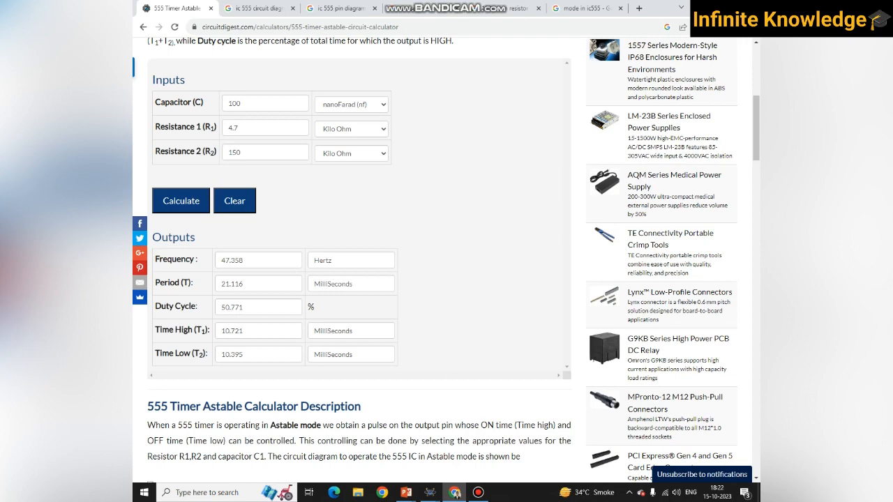
- Return to the 555-based inverter schematic in Proteus and examine the battery and timer section with R1, R2, C3 and C4
mouse_move(430, 492)
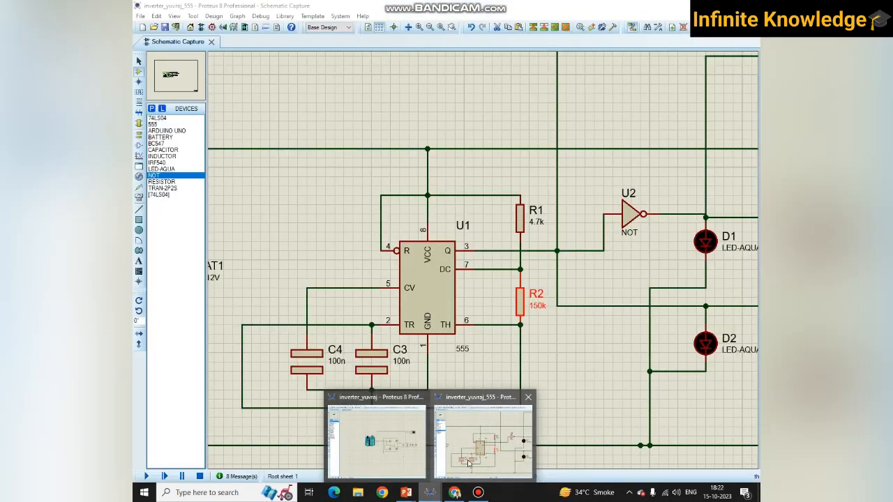
click(457, 474)
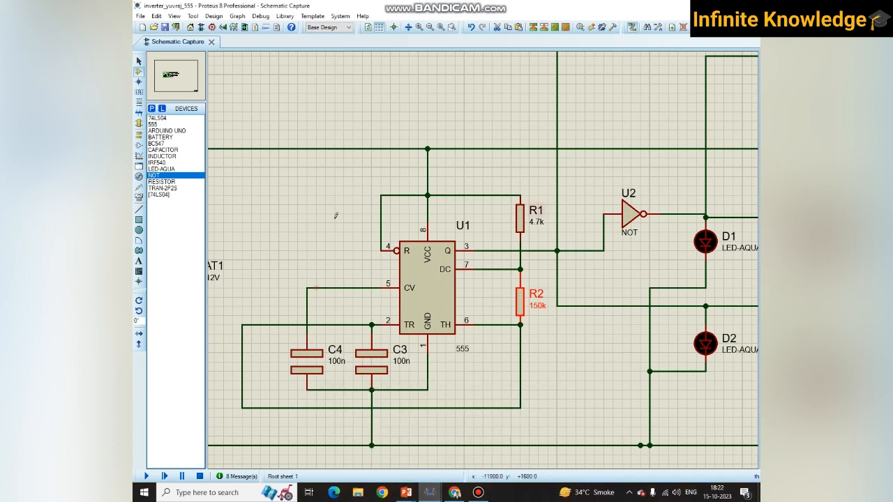
scroll(480, 257, down, 1)
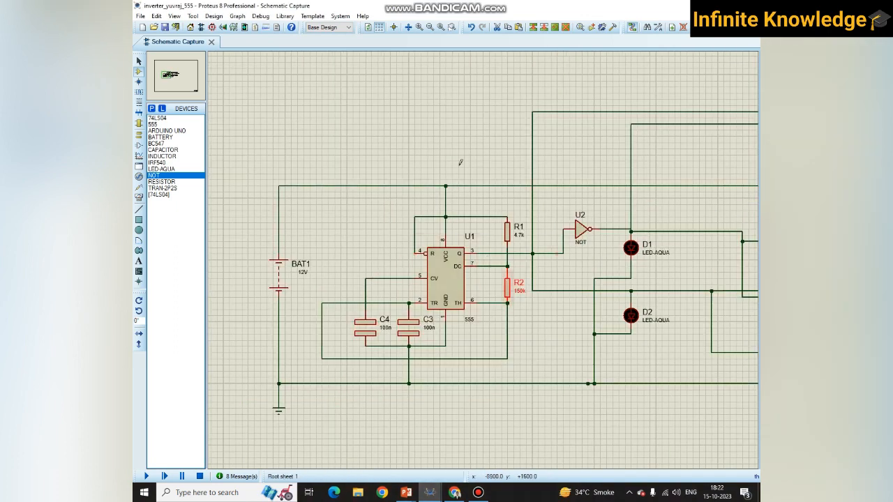
drag(235, 124, 527, 439)
click(557, 438)
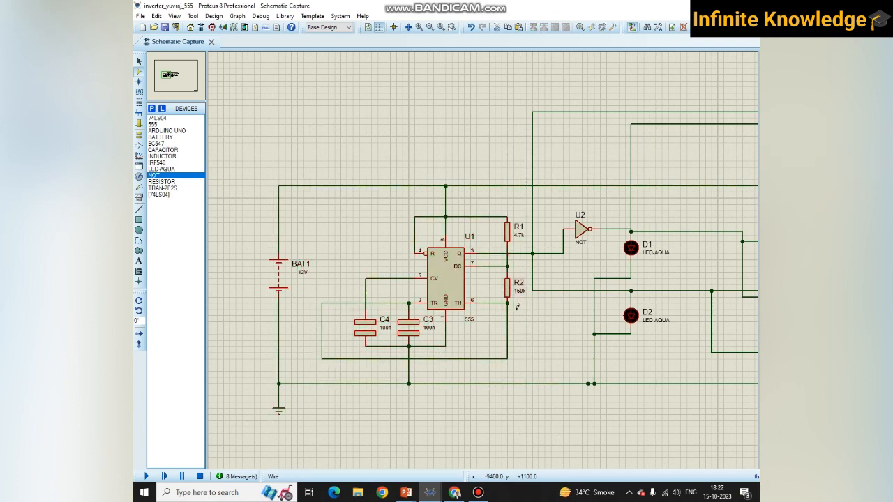
click(430, 496)
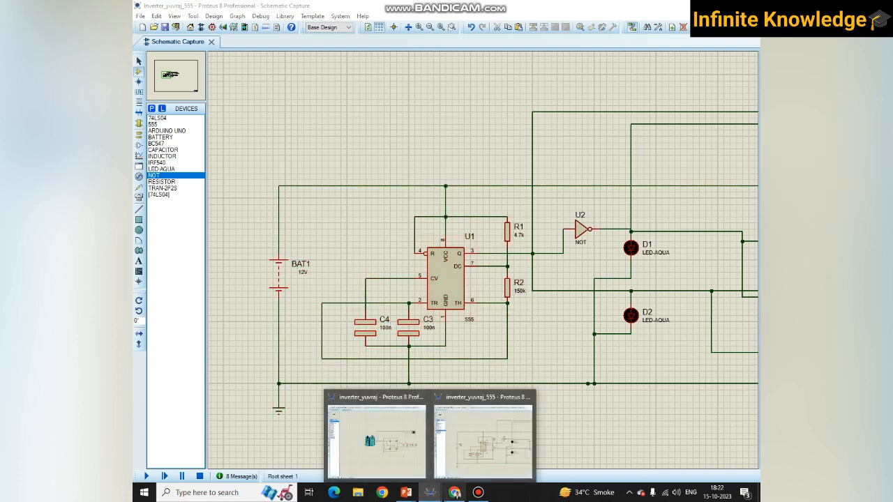
- Switch to the 555 astable calculator in Chrome and calculate the outputs with R2 at 250 kilo-ohm and at 120 kilo-ohm
click(448, 495)
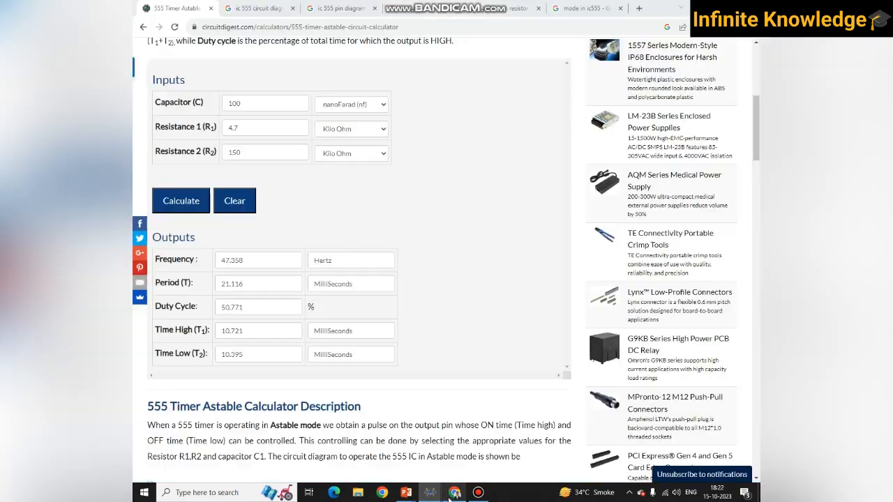
double_click(250, 144)
text(250)
click(182, 200)
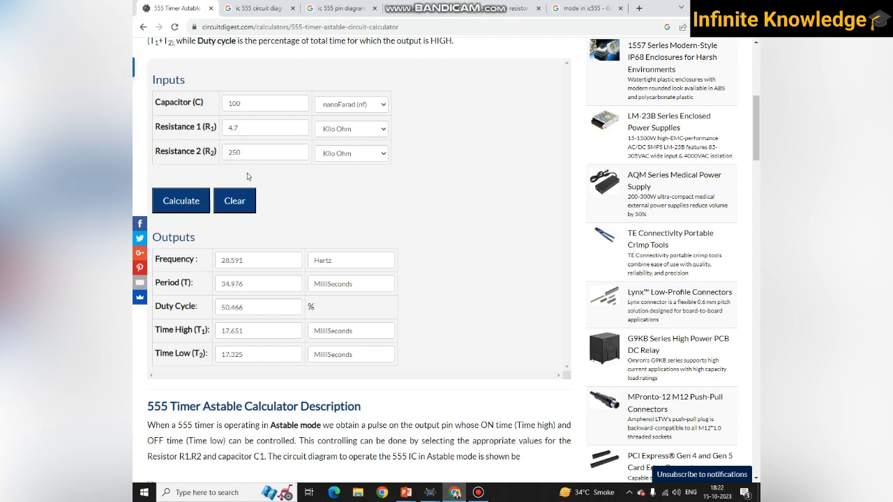
double_click(245, 159)
text(120)
click(172, 207)
- Recalculate the astable outputs with R2 at 150 kilo-ohm and at 140 kilo-ohm
double_click(226, 151)
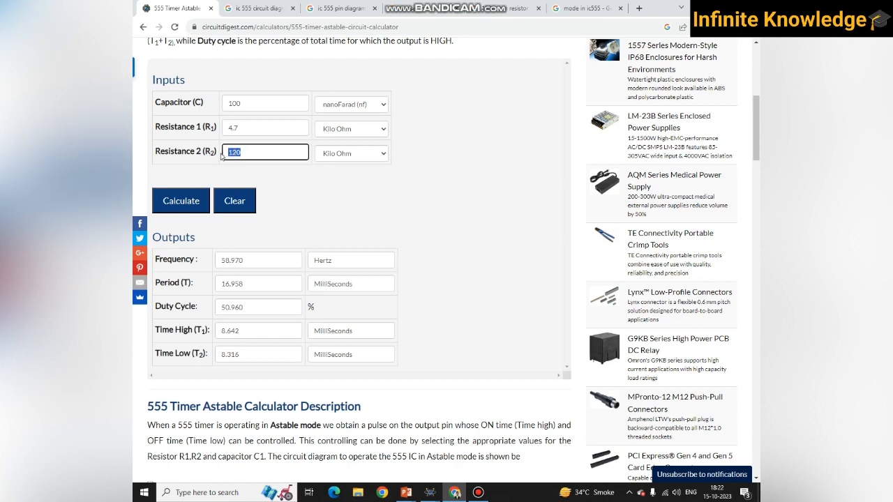
text(150)
click(177, 200)
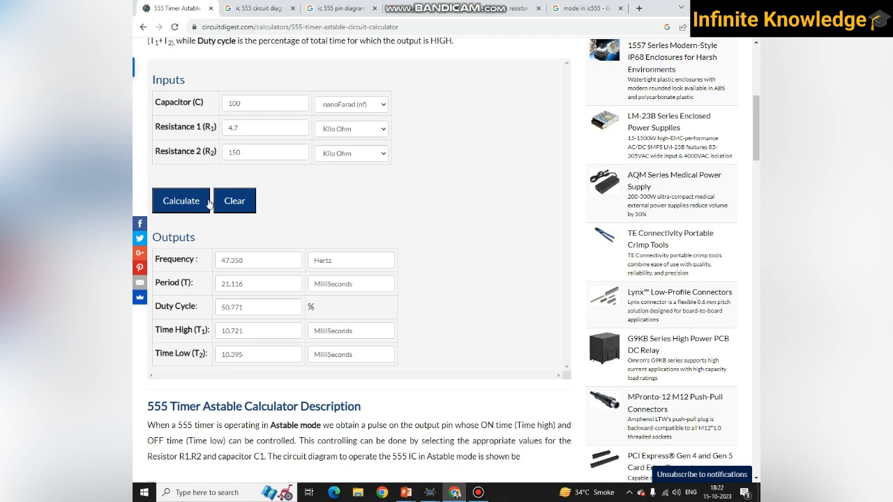
double_click(238, 152)
text(140)
click(199, 205)
- Go to the Google resistor search and check the suggestions for a 140k ohm resistor
click(589, 7)
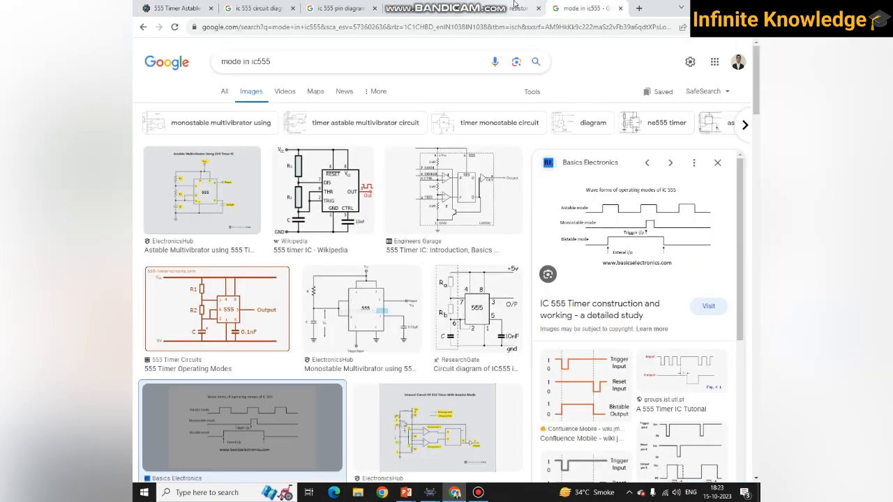
click(488, 8)
click(265, 61)
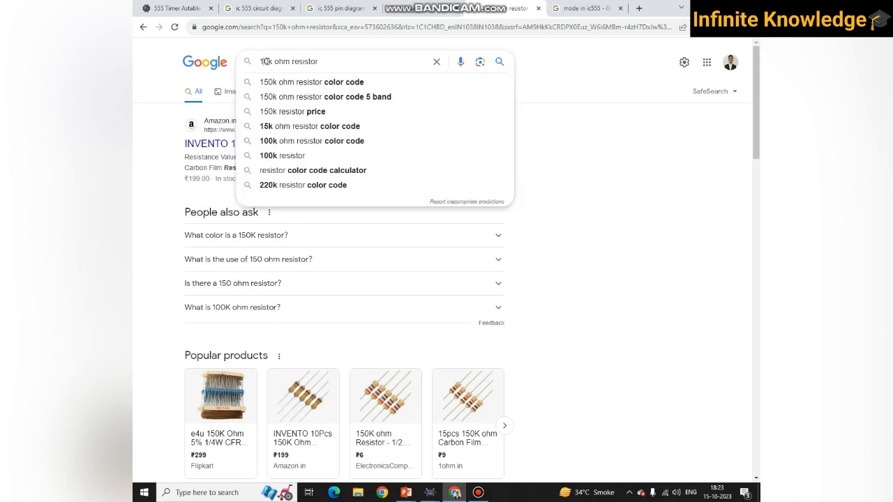
key(BackSpace)
text(4)
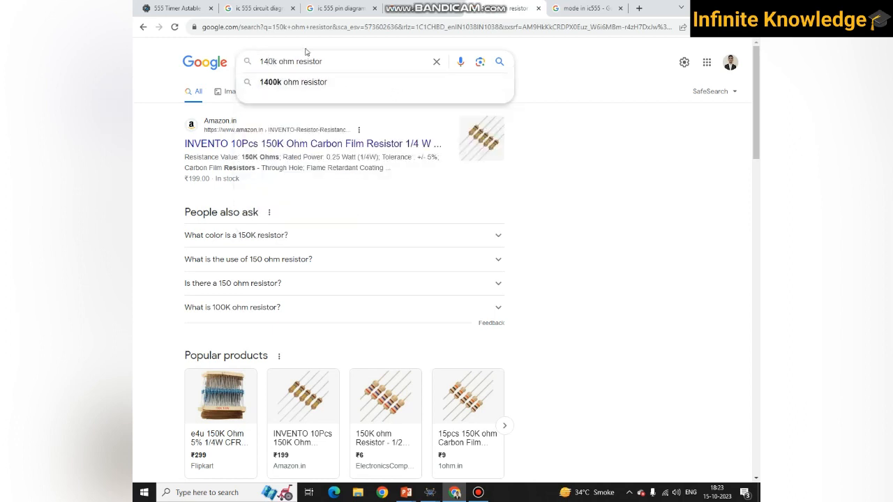
key(BackSpace)
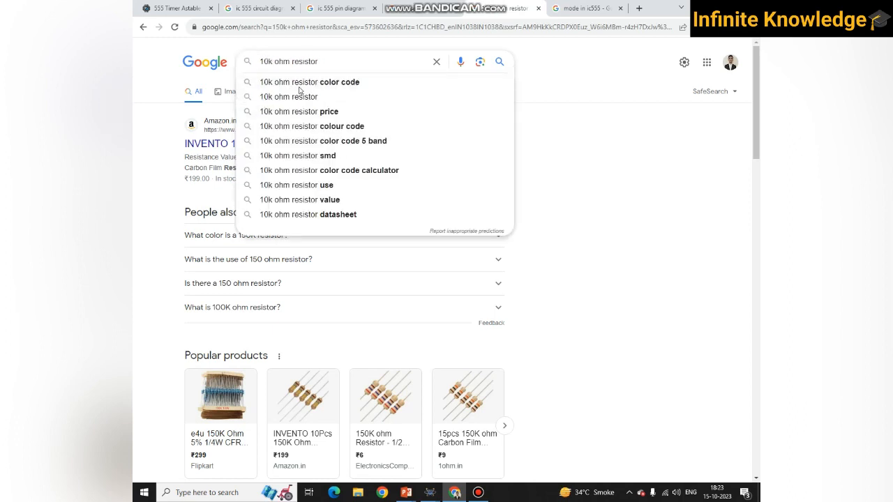
- Search Google for the 150k ohm resistor color code and the 120k ohm resistor color code
text(5)
click(289, 81)
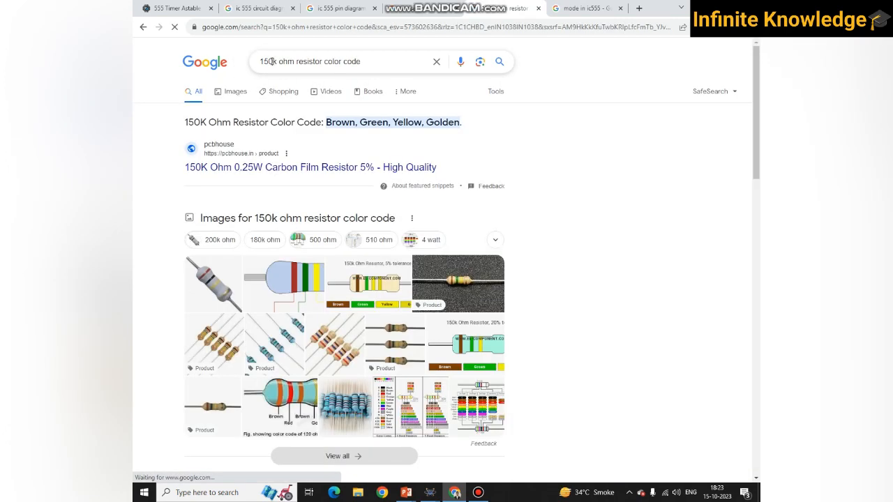
click(270, 61)
key(BackSpace)
text(2)
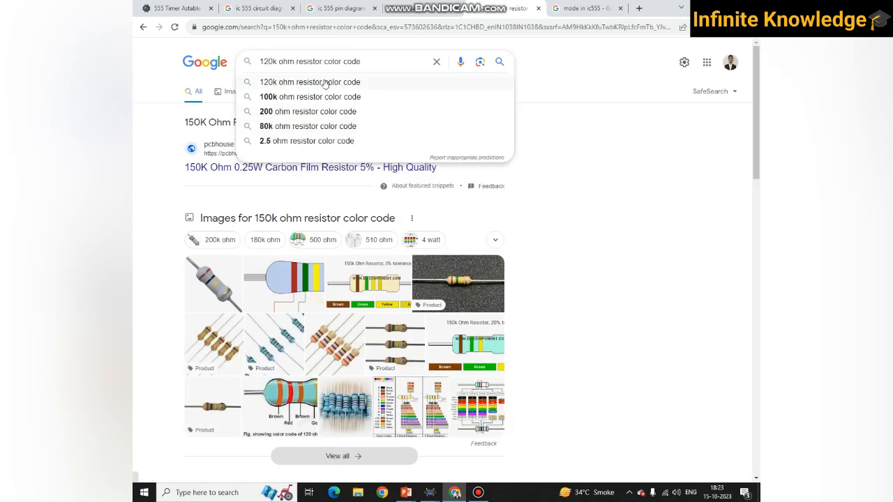
click(325, 81)
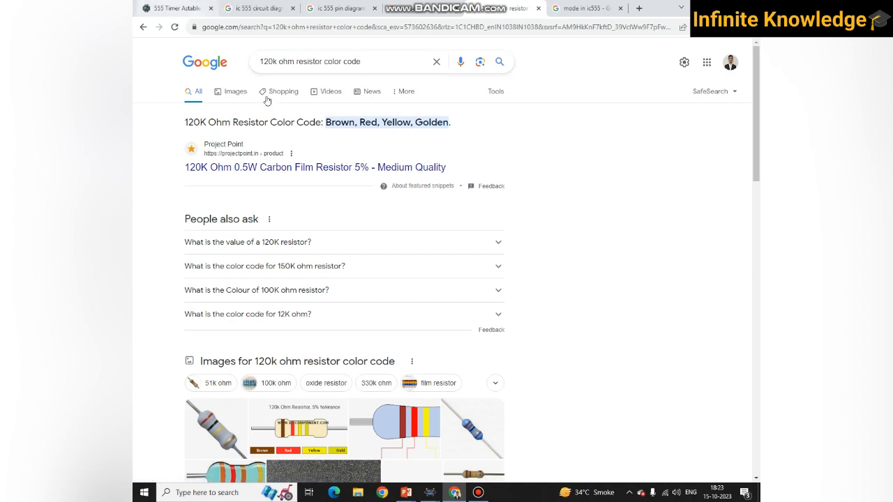
- Return to the 555 astable calculator, set R2 back to 150 kilo-ohm and recalculate the outputs
click(192, 7)
click(234, 152)
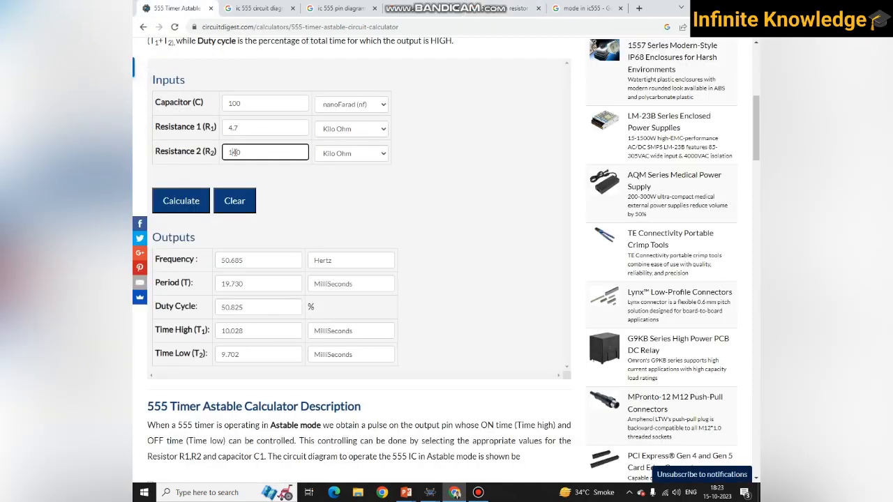
text(5)
click(195, 199)
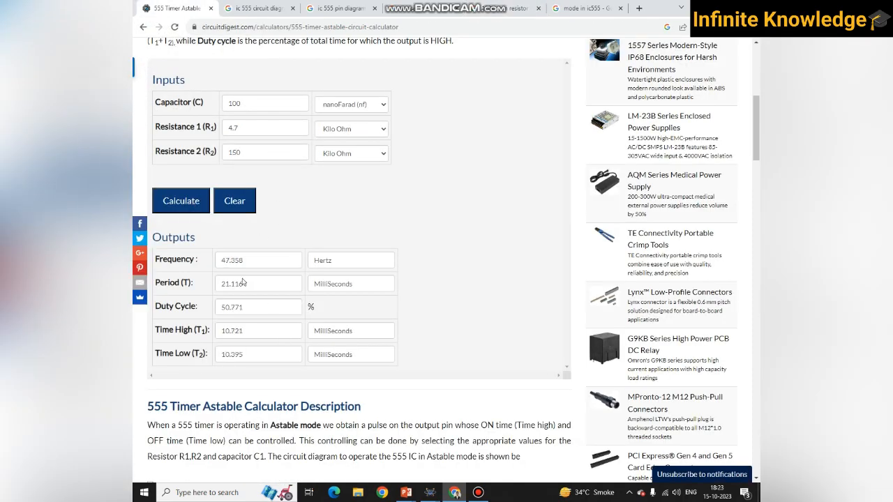
- Switch to the inverter_yuvraj_555 schematic in Proteus and examine the timer, the NOT gate and the MOSFET bridge
click(430, 491)
mouse_move(431, 490)
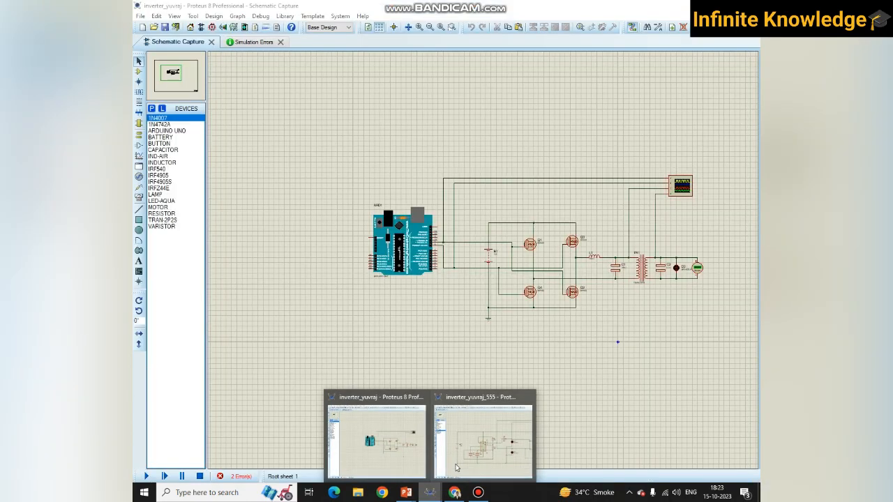
click(458, 463)
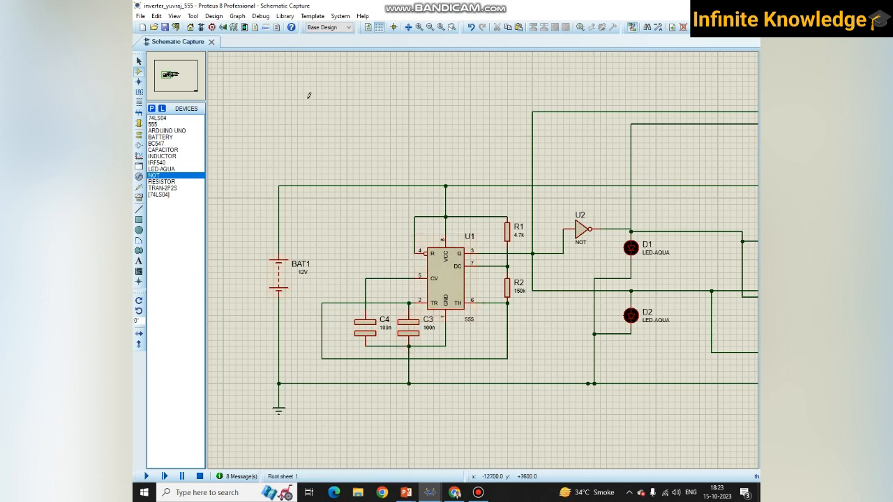
drag(365, 99, 520, 421)
click(549, 422)
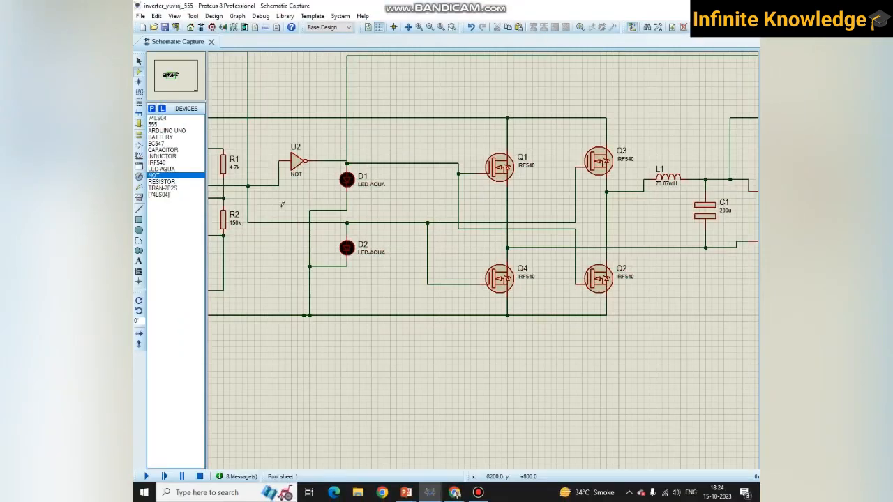
scroll(334, 221, down, 1)
scroll(333, 222, up, 1)
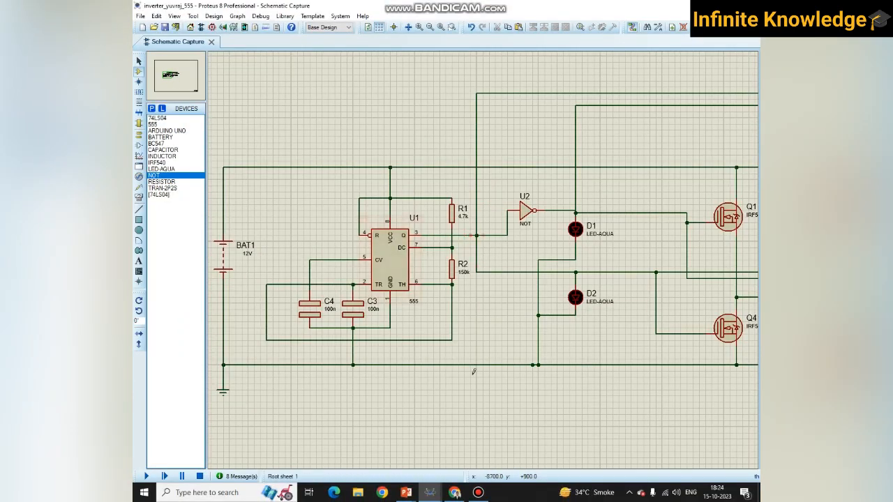
- Switch to the PowerPoint slide show and sketch a smaller three-pulse square wave in red below the large one, labelling its levels 0 and 1
mouse_move(406, 492)
click(459, 439)
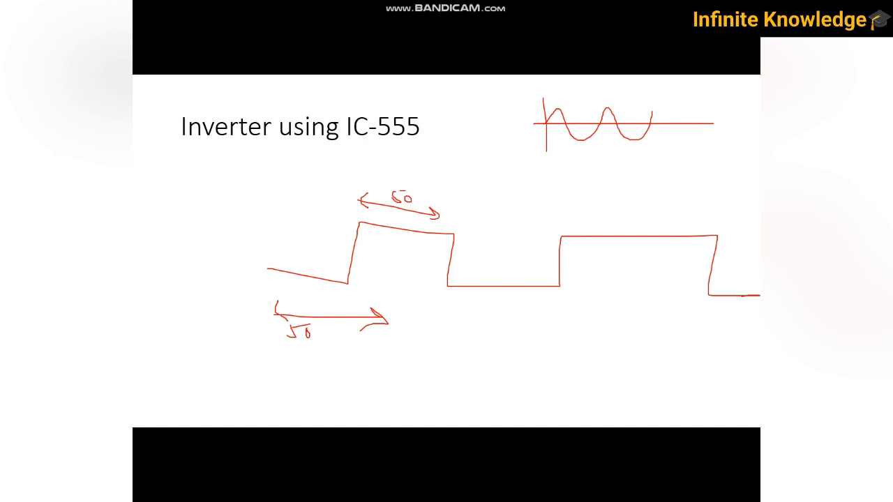
drag(469, 378, 507, 378)
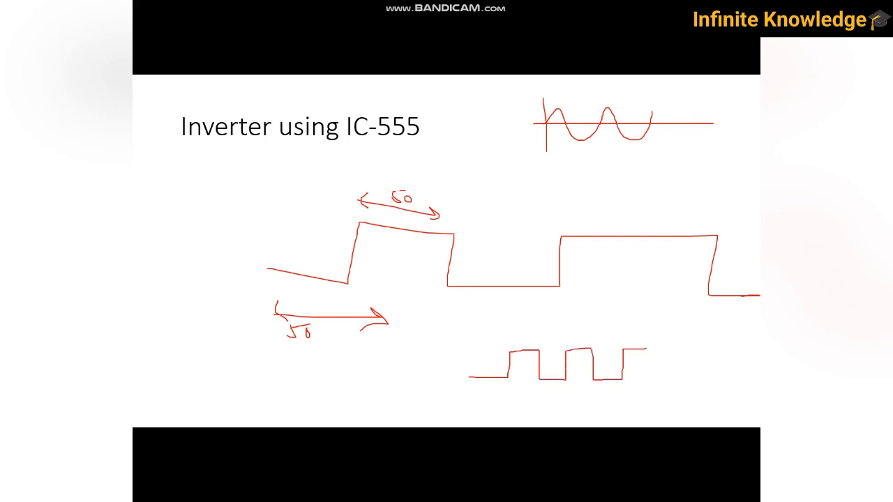
drag(646, 348, 651, 380)
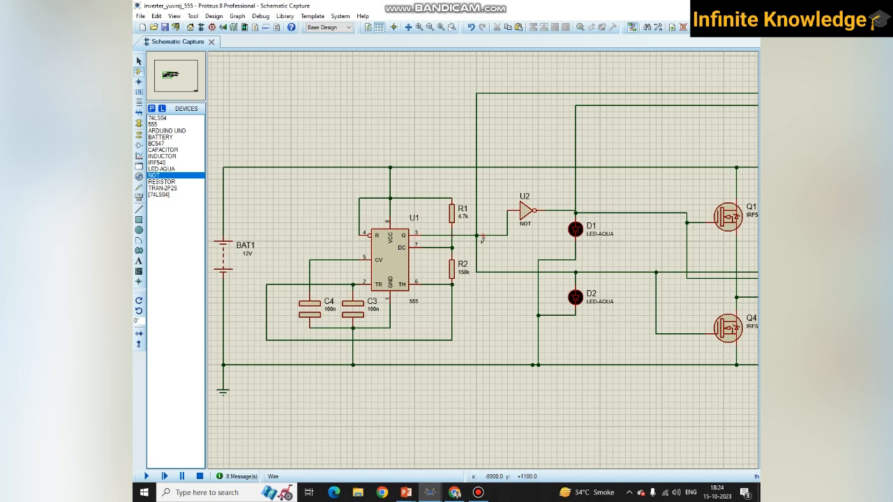
- In the Proteus 555 schematic, delete NOT gate U2 and wire the timer's output line directly to the D1 line
scroll(479, 237, down, 1)
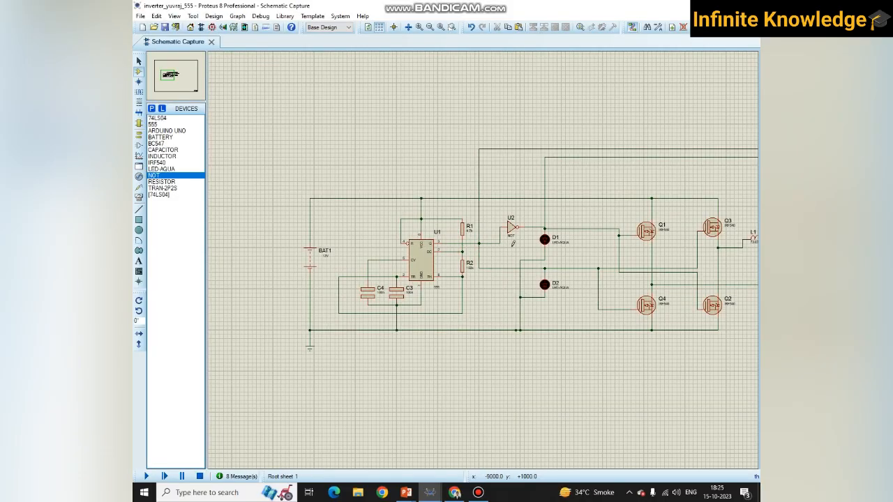
drag(499, 214, 528, 244)
key(Delete)
click(545, 228)
- Compare the MOSFET gate connections of the Arduino-based inverter_yuvraj schematic with those of the 555-based one
mouse_move(431, 492)
click(502, 436)
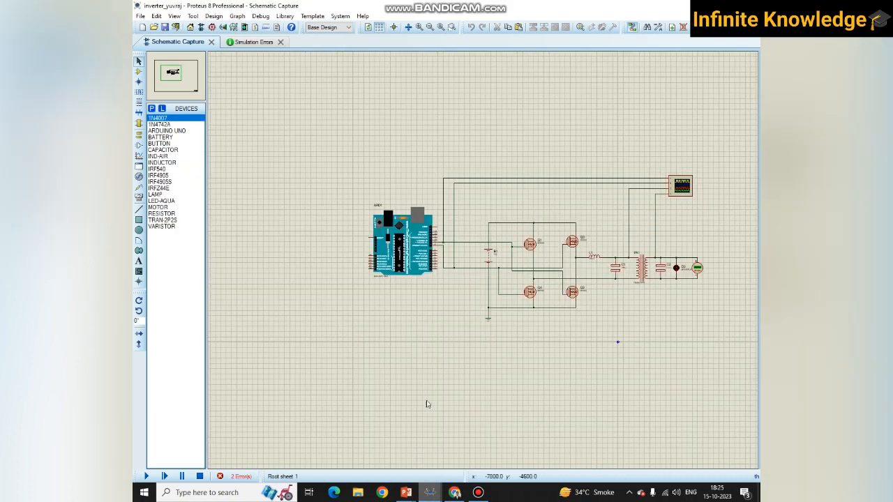
scroll(486, 263, up, 3)
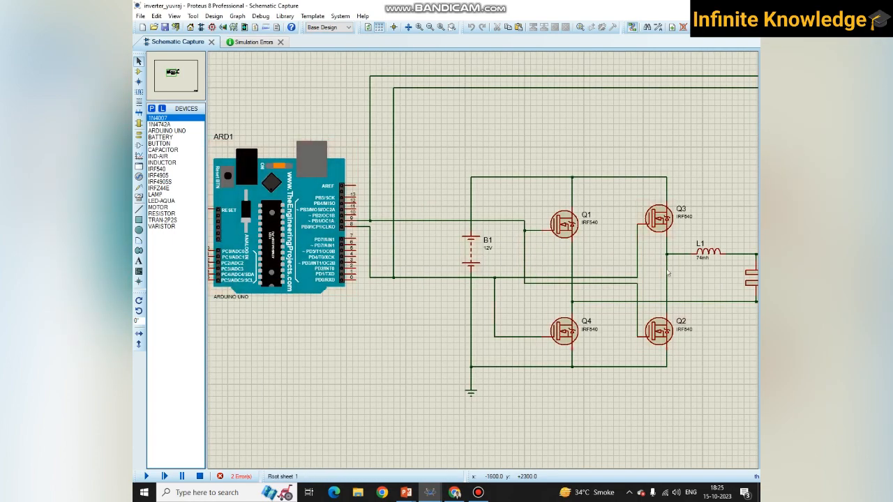
key(alt+Tab)
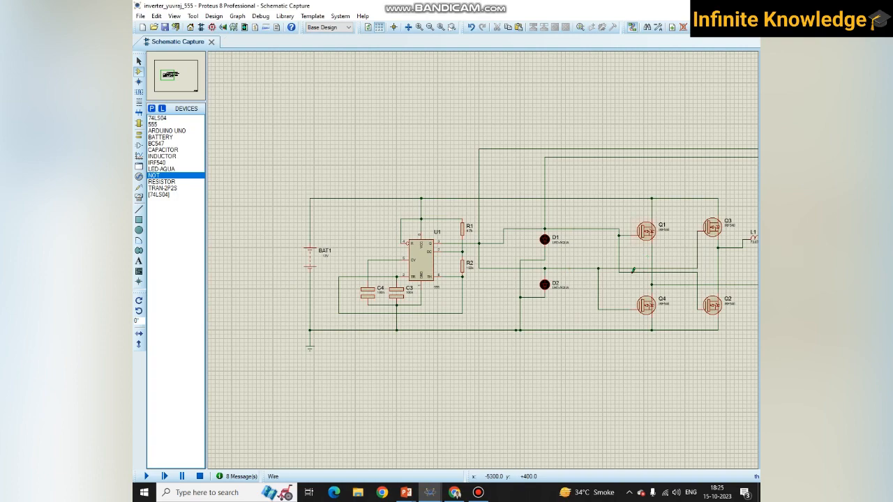
key(alt+Tab)
key(alt+Tab)
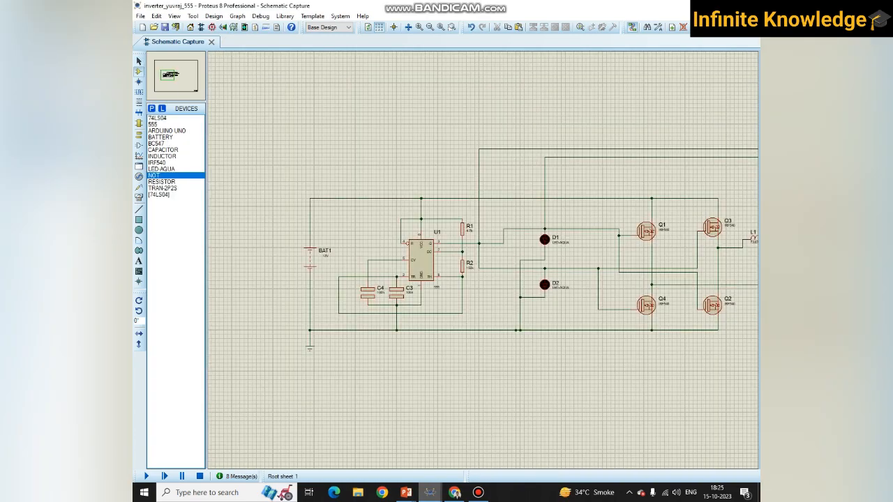
- Return to the slide show, draw an arrow beneath the first small pulse, and switch back to the 555 schematic in Proteus
mouse_move(406, 492)
click(453, 427)
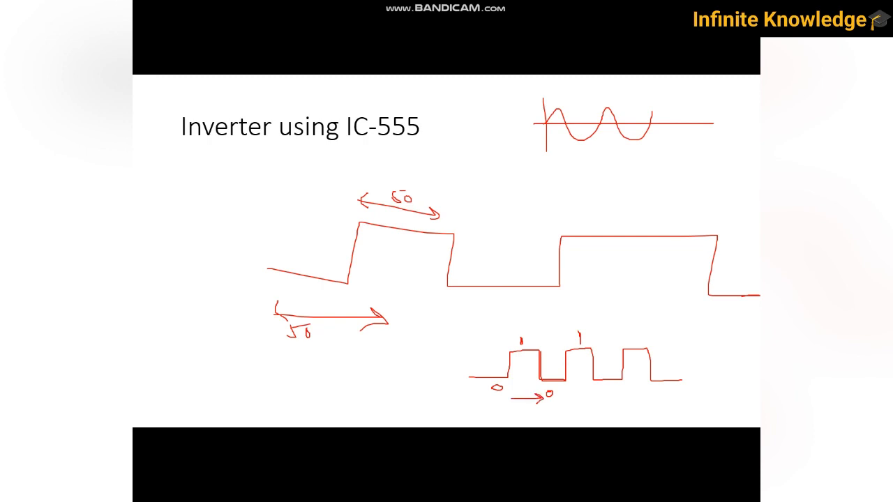
key(alt+Tab)
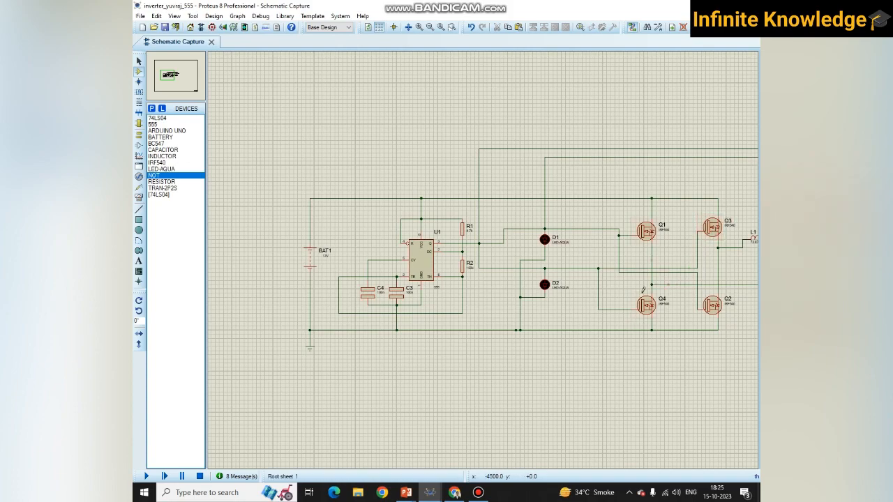
key(alt+Tab)
key(alt+Tab)
- Delete the direct wire between the 555 timer's output line and the D1 line
drag(495, 219, 511, 251)
key(Delete)
mouse_move(430, 492)
click(412, 447)
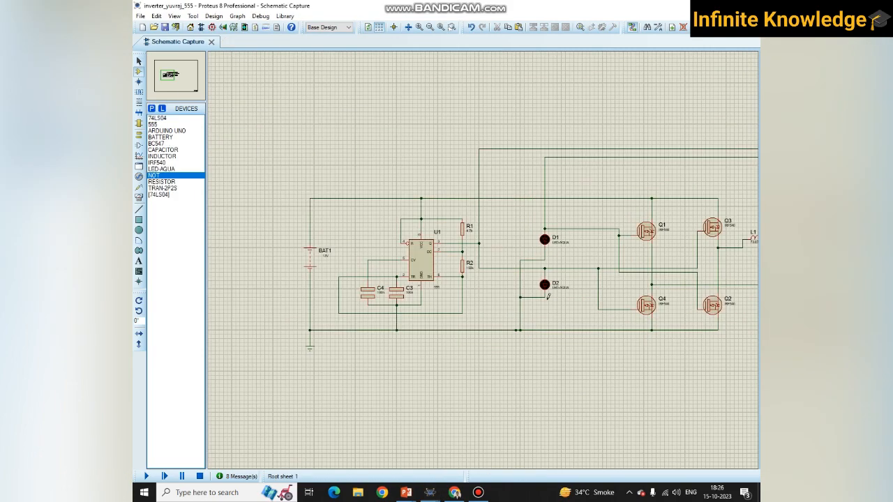
scroll(485, 257, up, 3)
scroll(488, 256, down, 3)
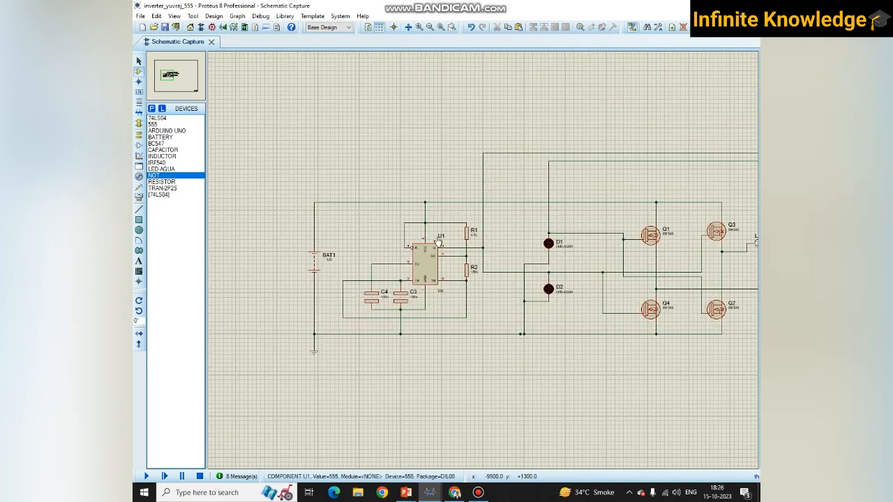
scroll(514, 254, up, 3)
scroll(514, 255, down, 3)
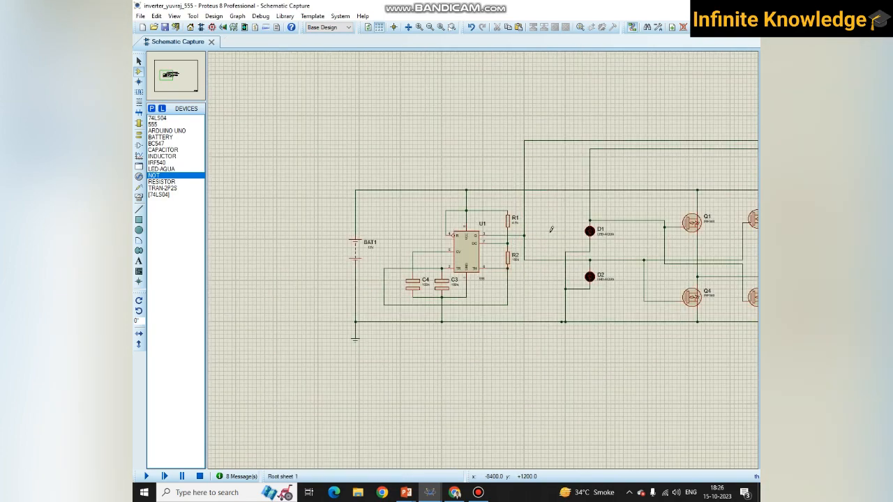
- Search the device library for "not", pick the NOT simple digital inverter, and place it connected between the timer output and D1
key(p)
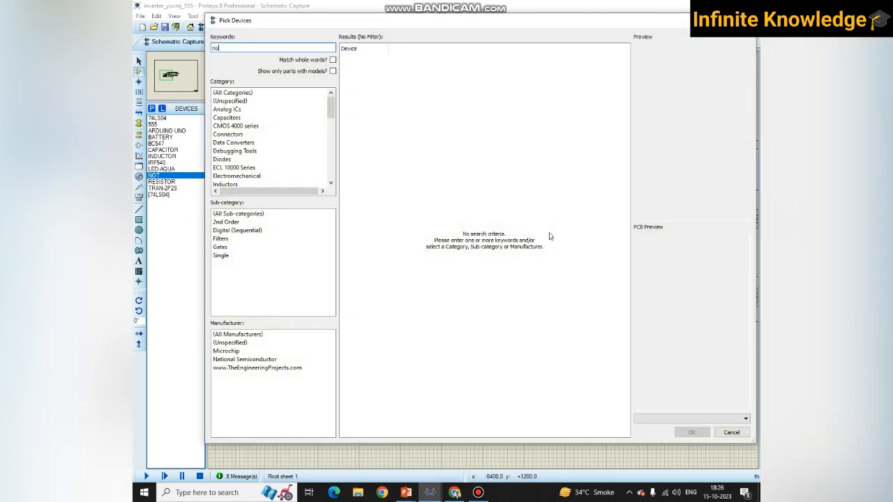
click(398, 142)
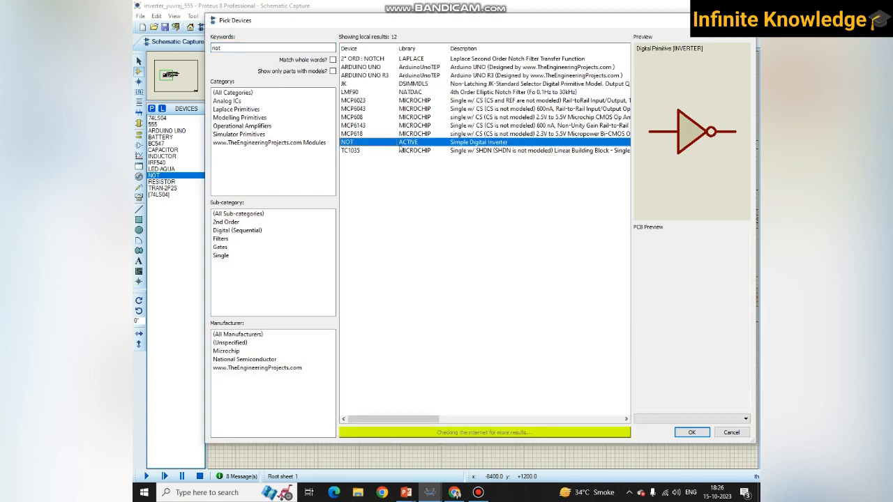
click(691, 433)
click(538, 221)
click(544, 229)
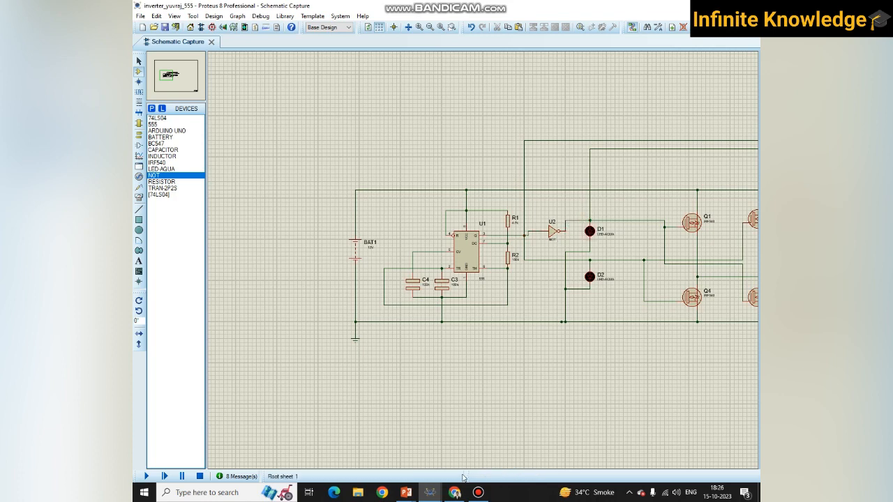
- Review the labelled square wave in the PowerPoint slide show, and return to Proteus to view the complete 555 inverter circuit
mouse_move(406, 492)
click(441, 457)
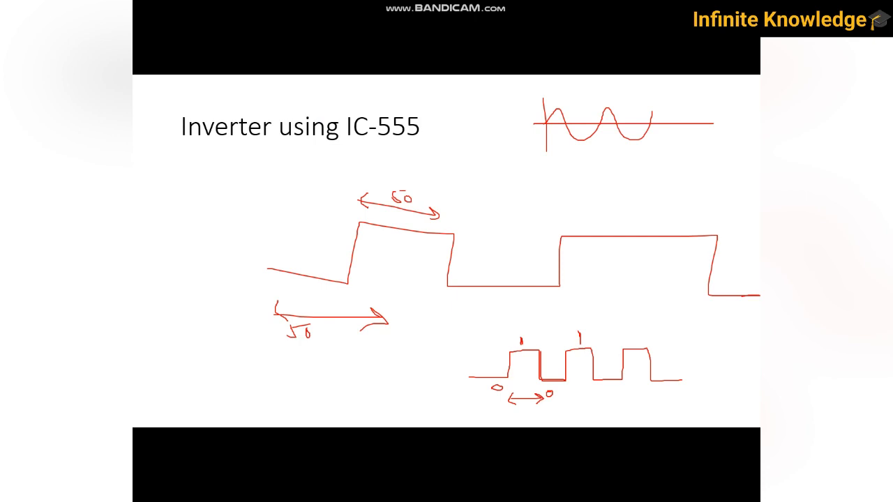
key(alt+Tab)
scroll(638, 284, down, 2)
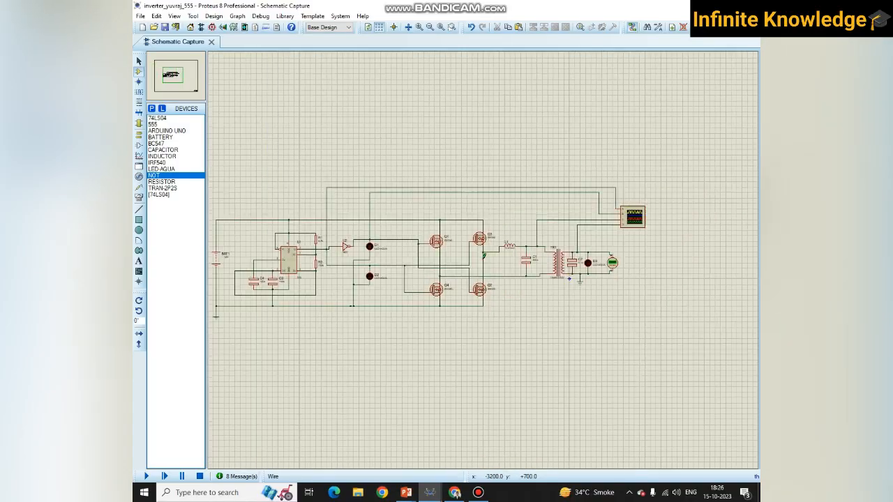
- Check the square wave in the PowerPoint slide show again, return to Proteus, and inspect the NOT gate between the 555 output and D1
scroll(499, 252, up, 2)
key(alt+Tab)
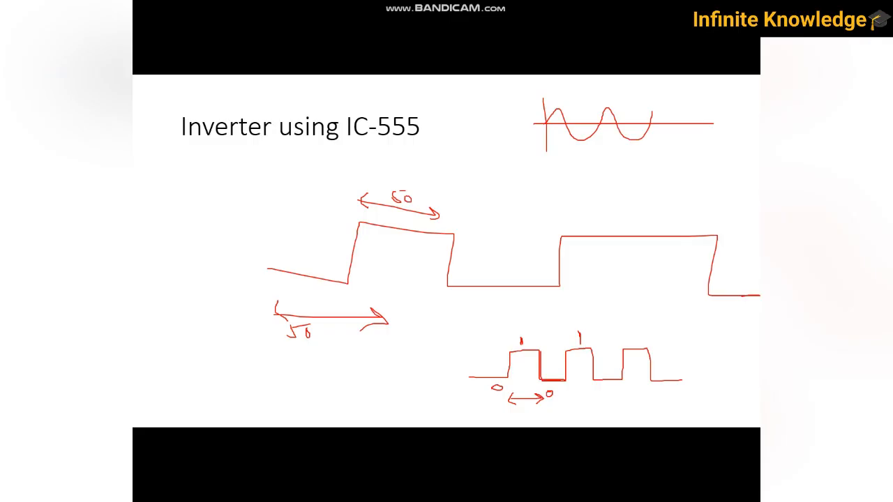
key(alt+Tab)
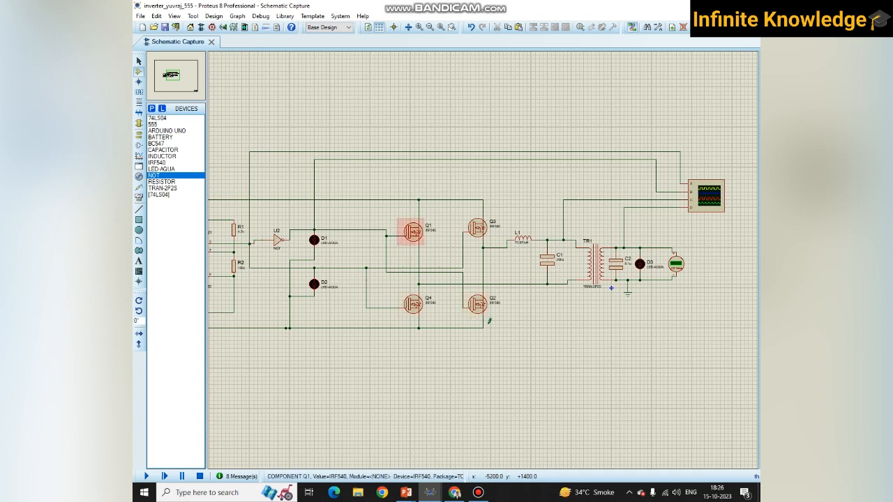
scroll(280, 244, up, 2)
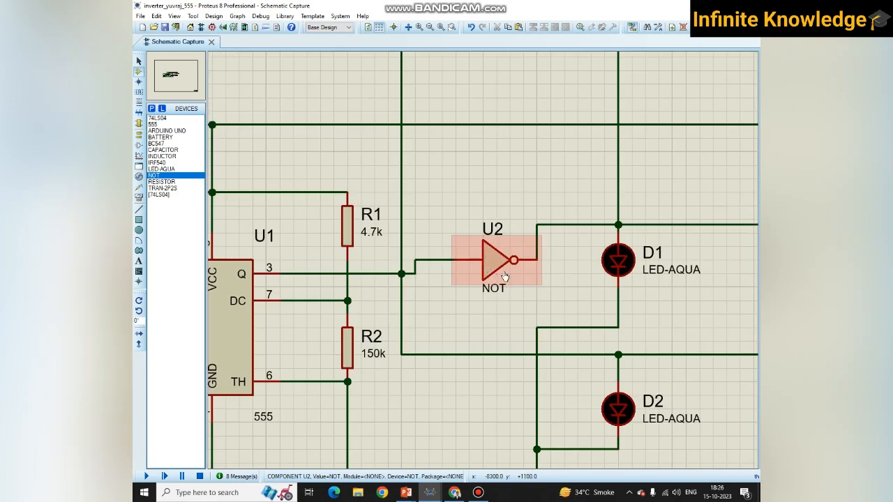
scroll(504, 277, down, 2)
scroll(463, 261, up, 2)
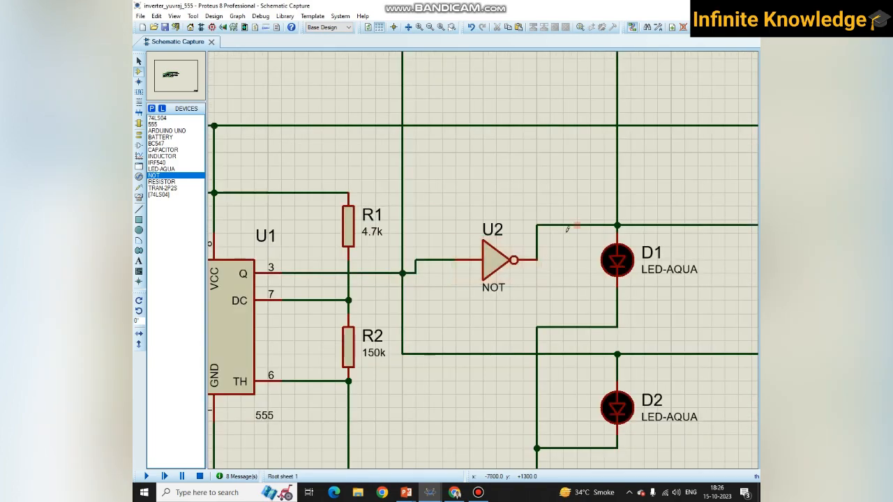
scroll(553, 213, down, 2)
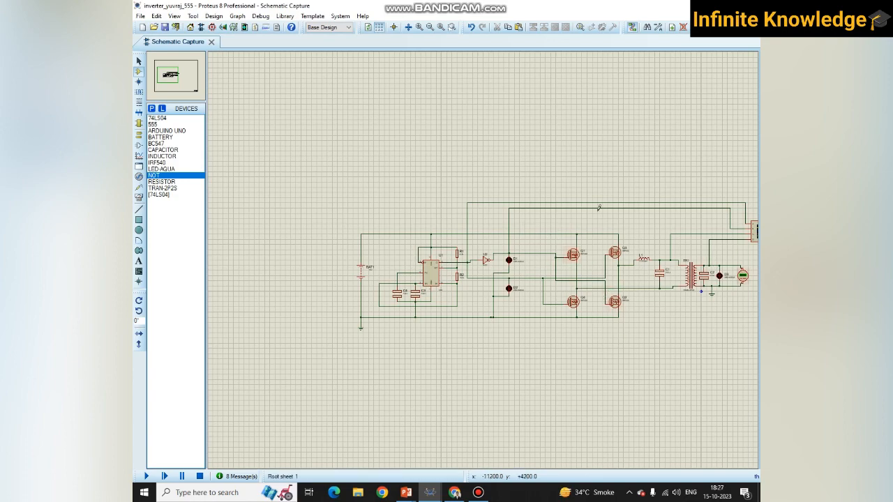
- Examine the path from the 555 timer through the IRF540 MOSFET bridge to the L1-C1 filter, transformer TR1 and oscilloscope
scroll(496, 277, down, 1)
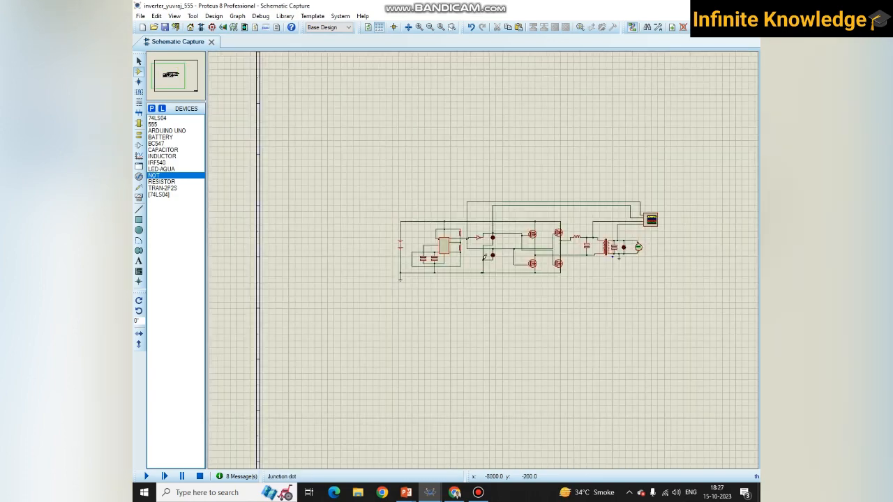
scroll(484, 257, up, 2)
scroll(489, 257, up, 1)
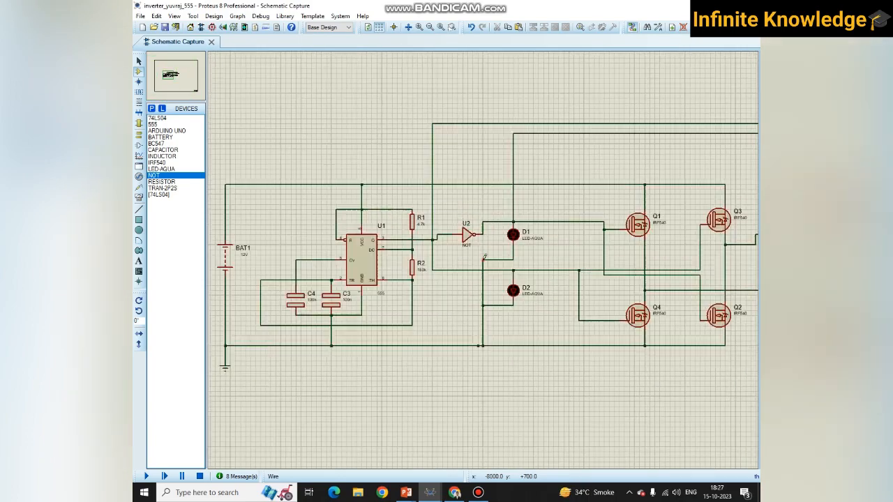
scroll(515, 255, down, 2)
scroll(559, 283, up, 3)
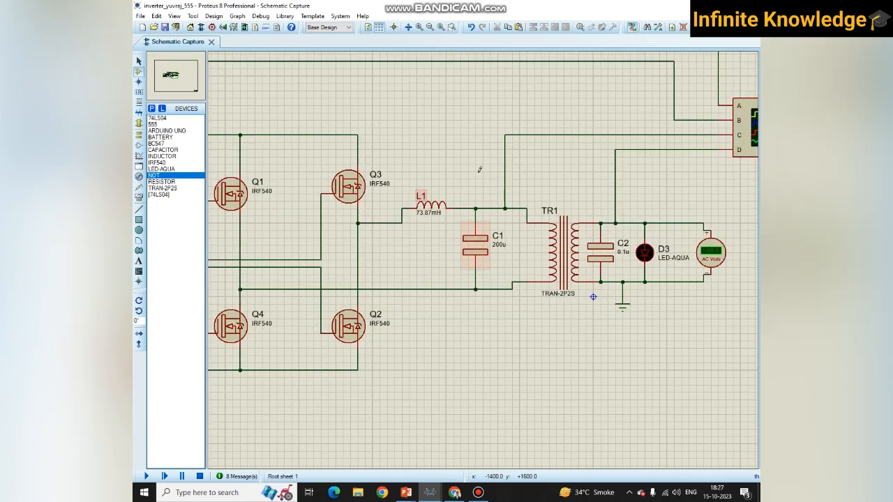
scroll(476, 224, down, 2)
scroll(472, 232, up, 2)
scroll(476, 254, down, 2)
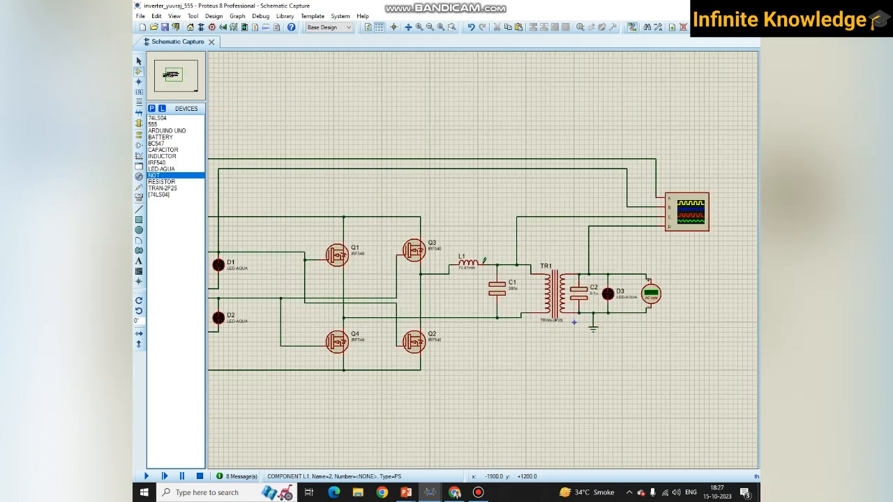
scroll(488, 259, up, 2)
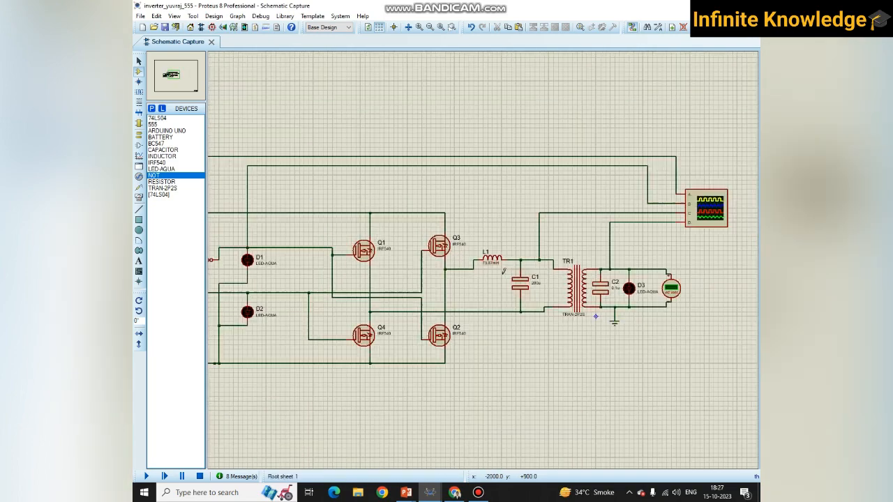
scroll(488, 260, down, 2)
scroll(486, 314, down, 3)
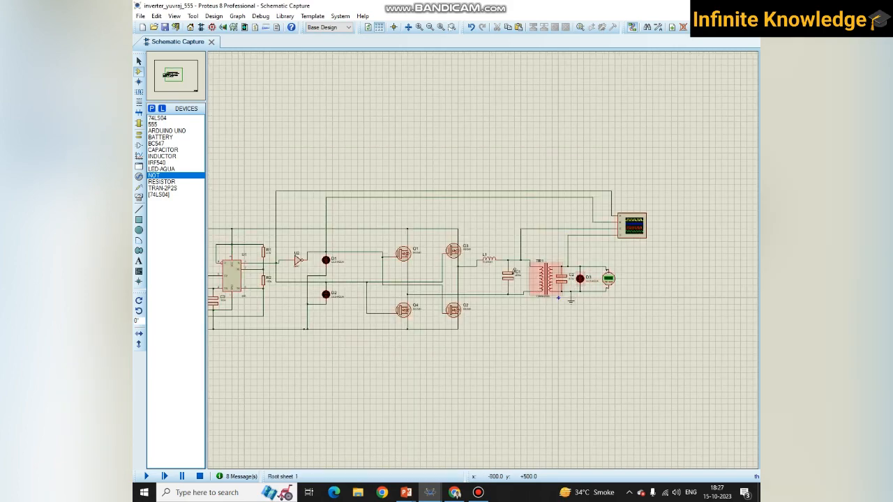
scroll(483, 265, up, 2)
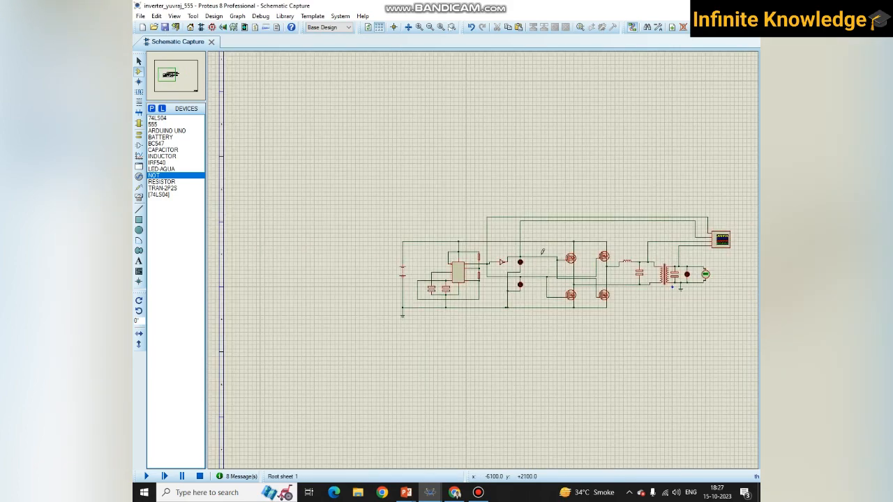
scroll(485, 256, down, 1)
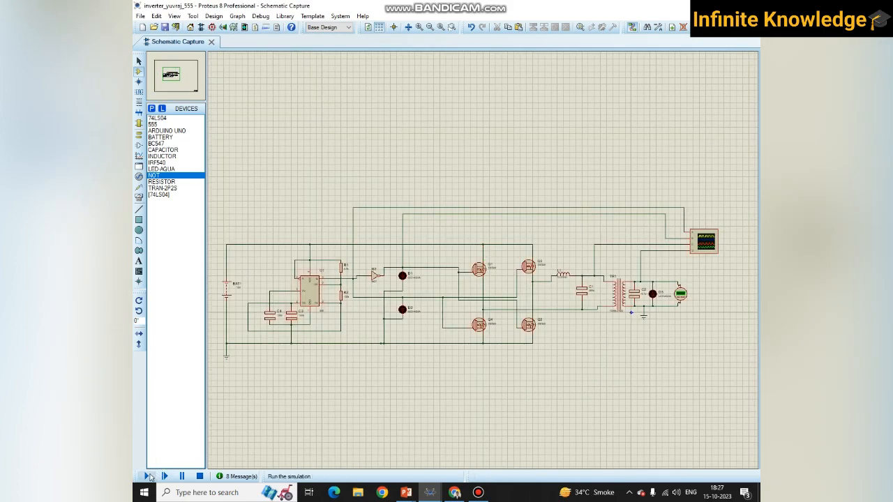
- Run the inverter simulation, move the oscilloscope window to uncover the circuit, and return from the simulation errors to the schematic
click(147, 475)
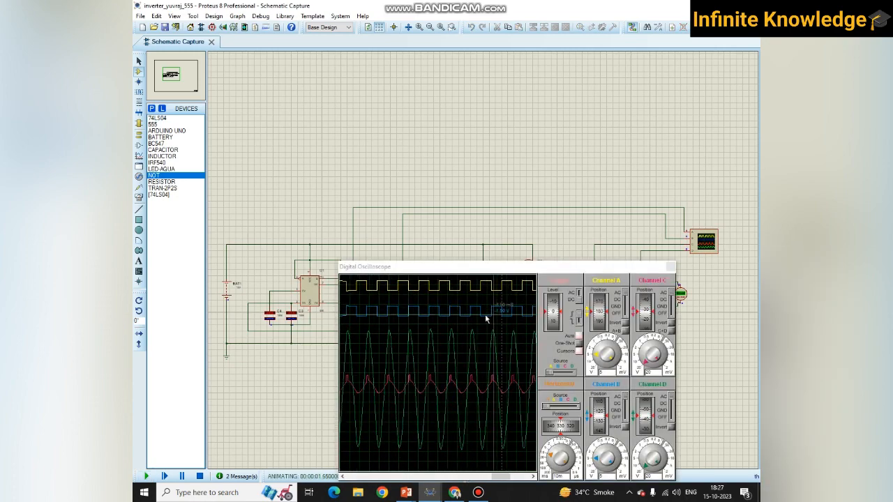
drag(478, 274, 507, 338)
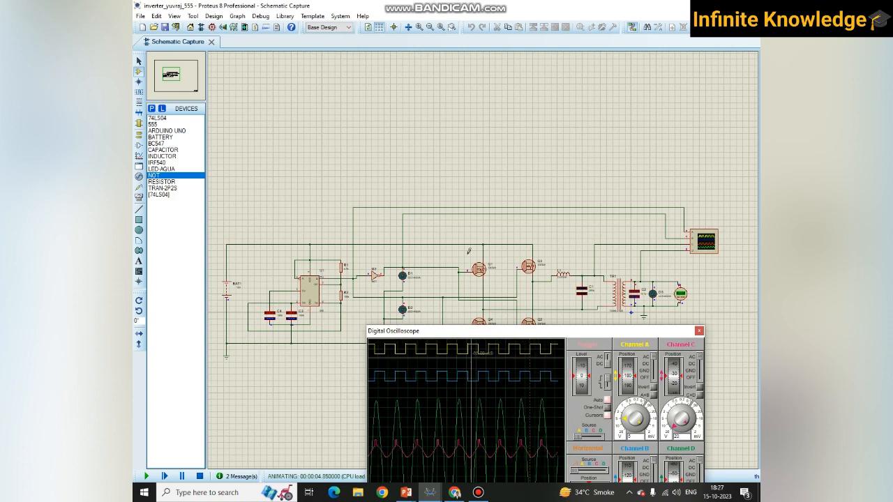
drag(528, 337, 432, 216)
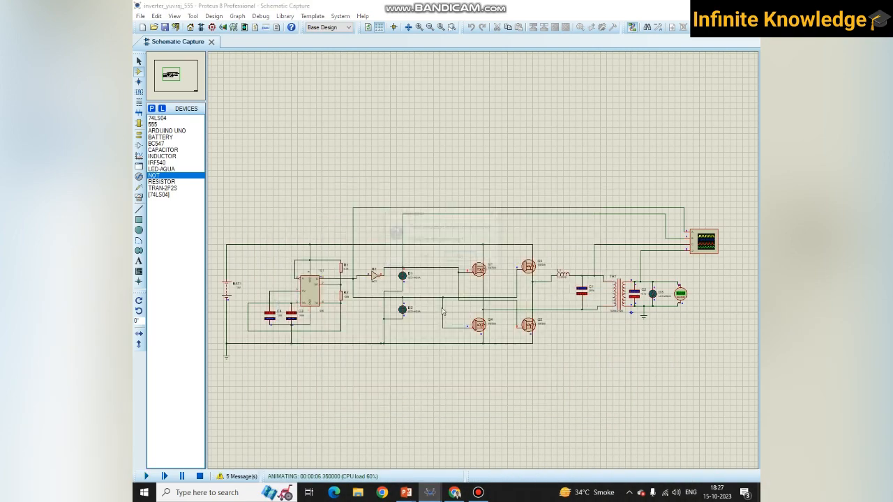
click(424, 258)
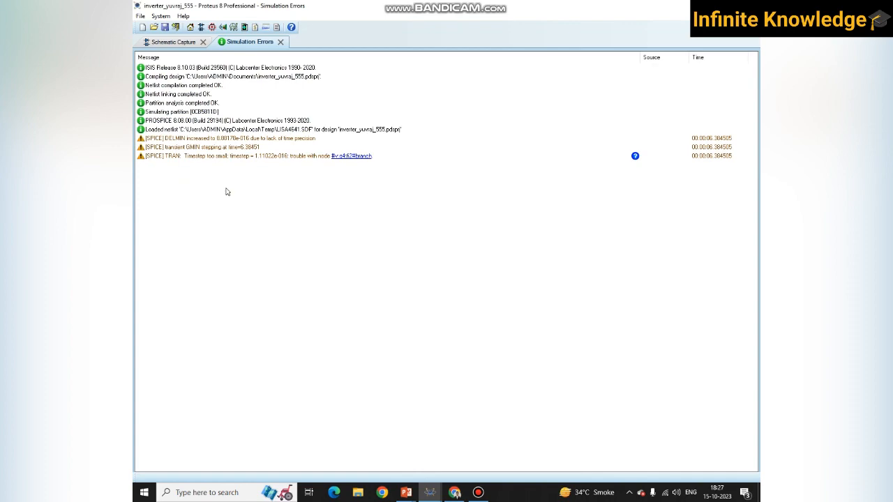
click(187, 44)
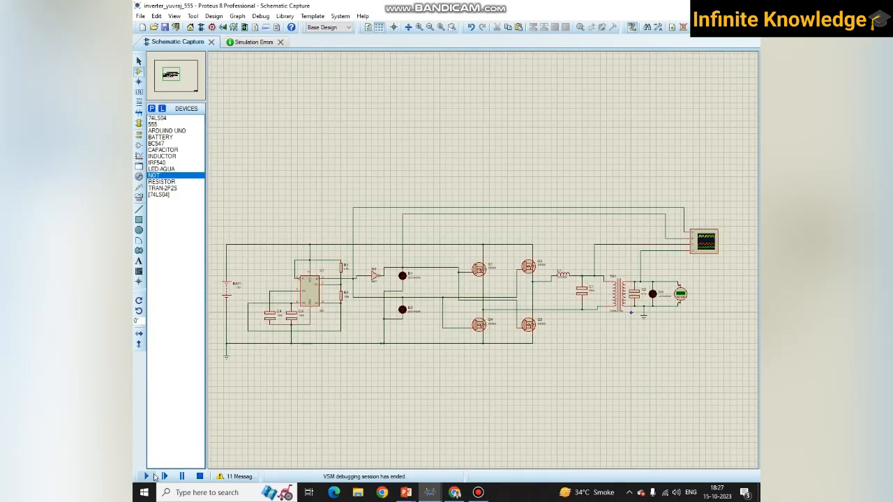
- Rerun the simulation to view the waveforms, move the oscilloscope below the transformer's output stage to expose the AC voltmeter, and stop it
click(148, 476)
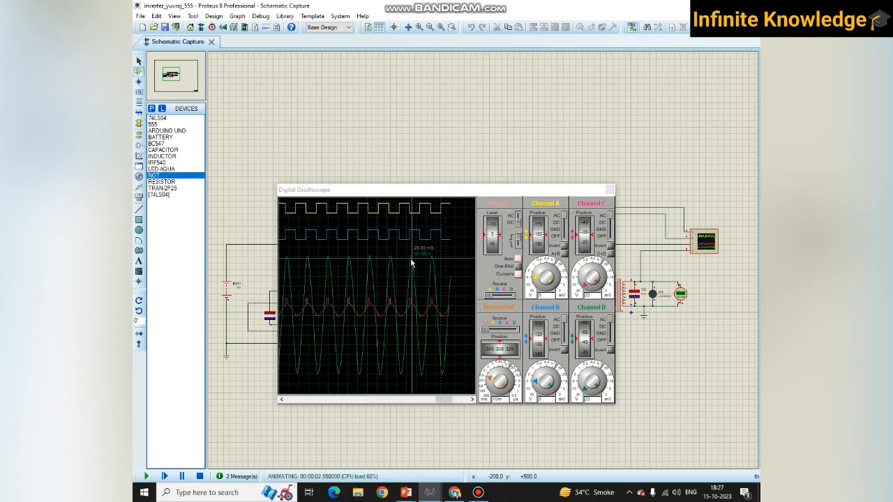
click(200, 478)
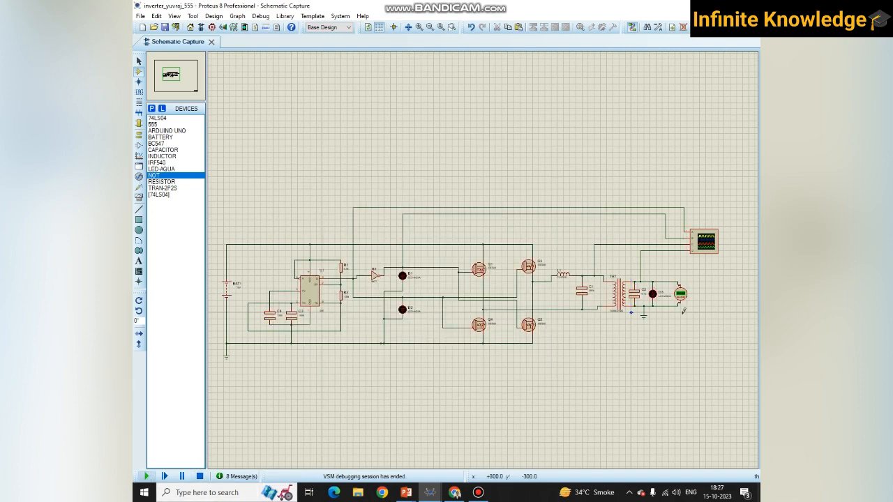
scroll(680, 297, up, 1)
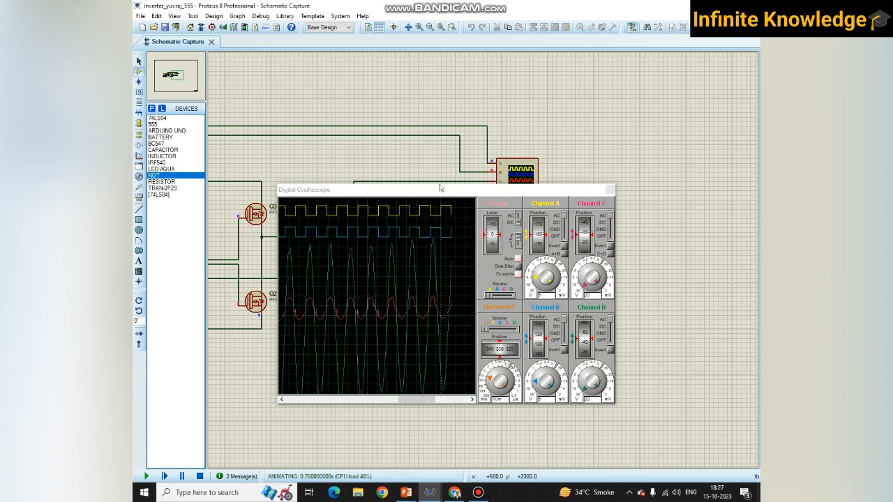
drag(440, 189, 456, 314)
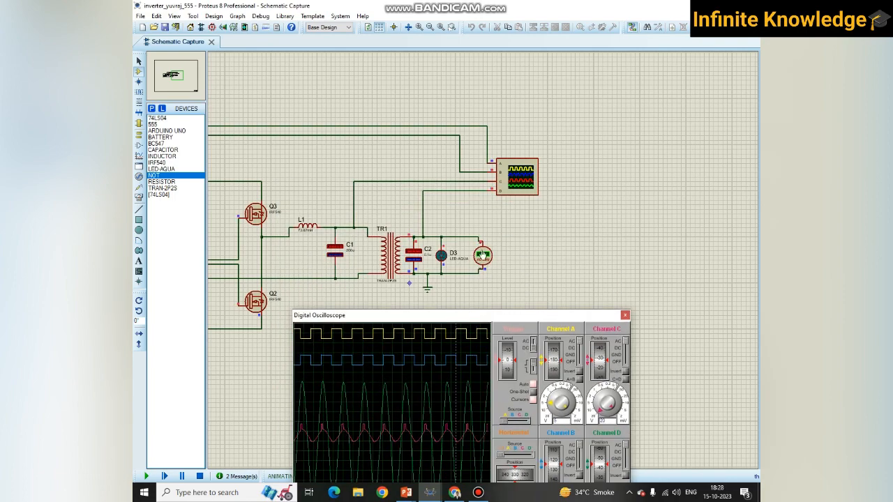
click(199, 477)
- Examine the overall circuit and the NOT gate U2 between the 555 timer's output and LED D1
scroll(394, 255, down, 3)
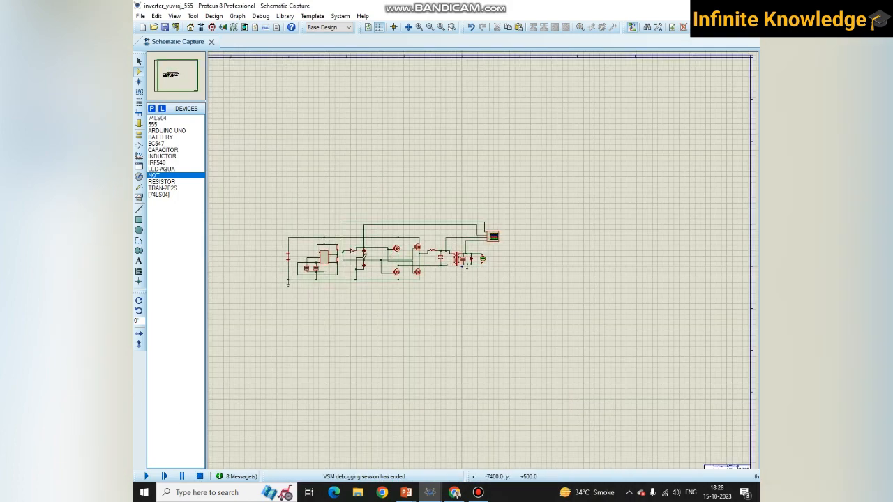
scroll(377, 257, up, 1)
scroll(486, 256, up, 2)
scroll(485, 257, down, 2)
scroll(485, 257, up, 1)
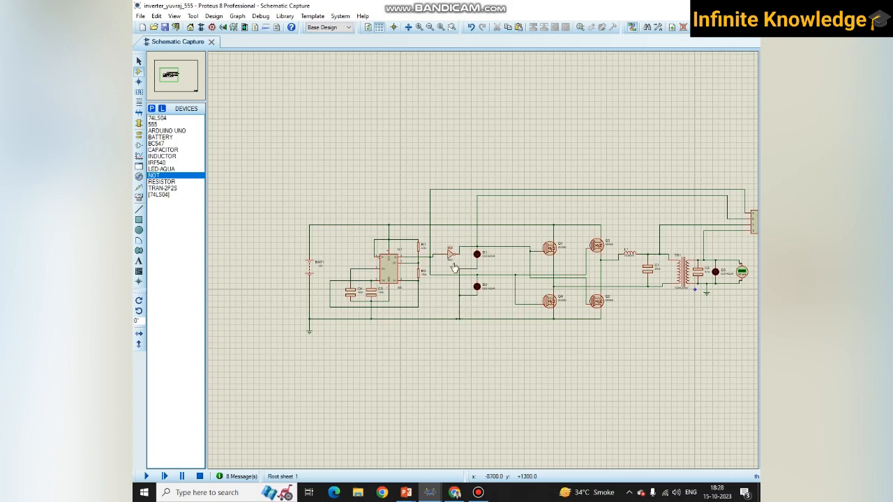
scroll(452, 252, up, 2)
scroll(452, 251, down, 1)
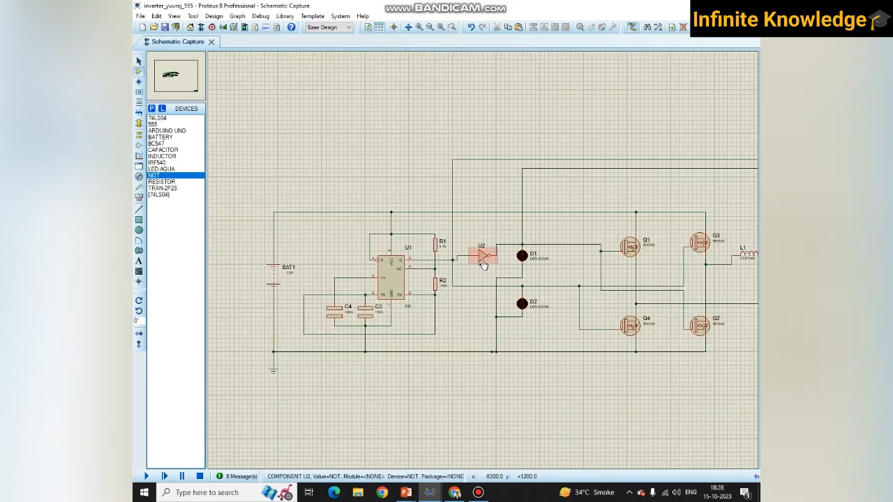
scroll(452, 251, up, 1)
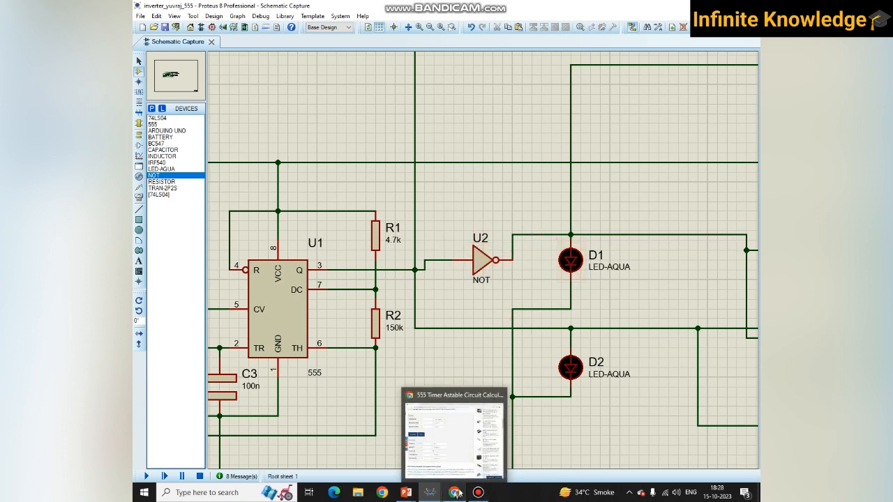
- Search Google in a new Chrome tab for "not ic" and expand the answers on IC 7404 and the NOT gate IC
click(457, 493)
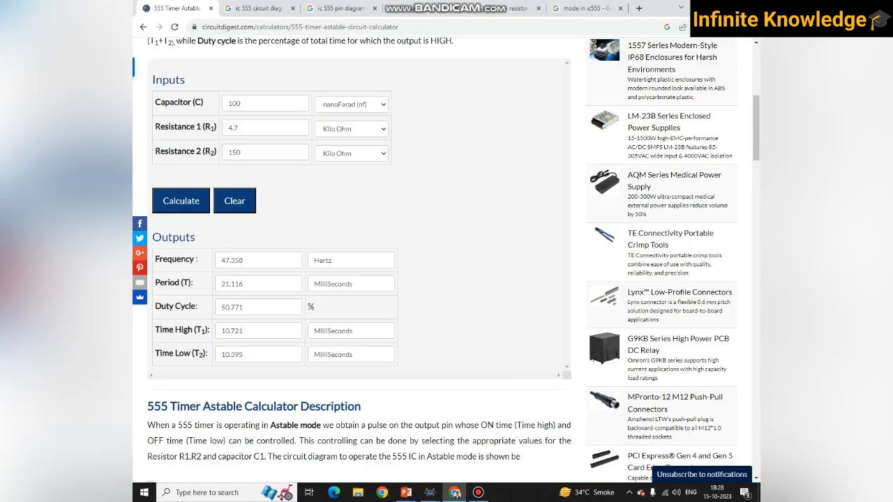
click(639, 10)
text(not ic)
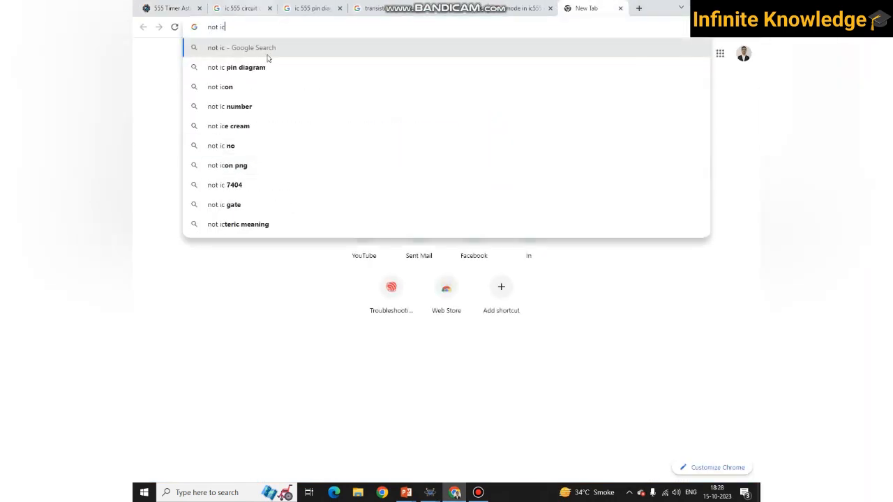
key(Return)
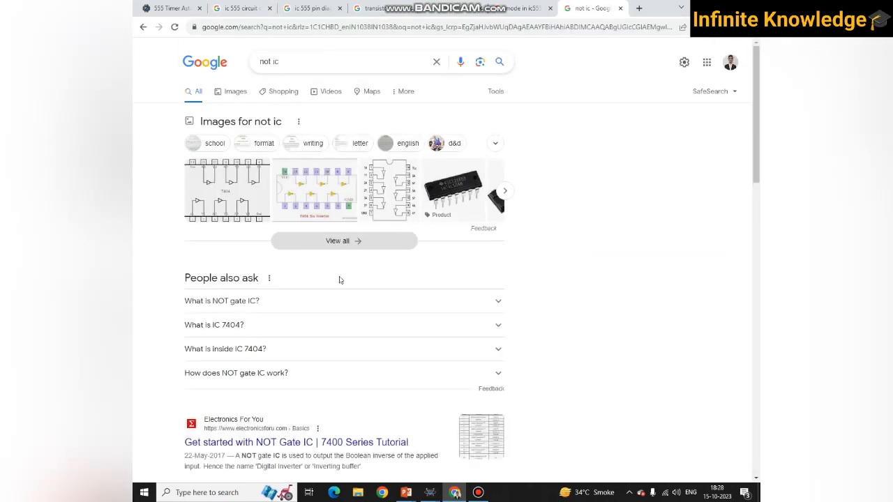
click(257, 330)
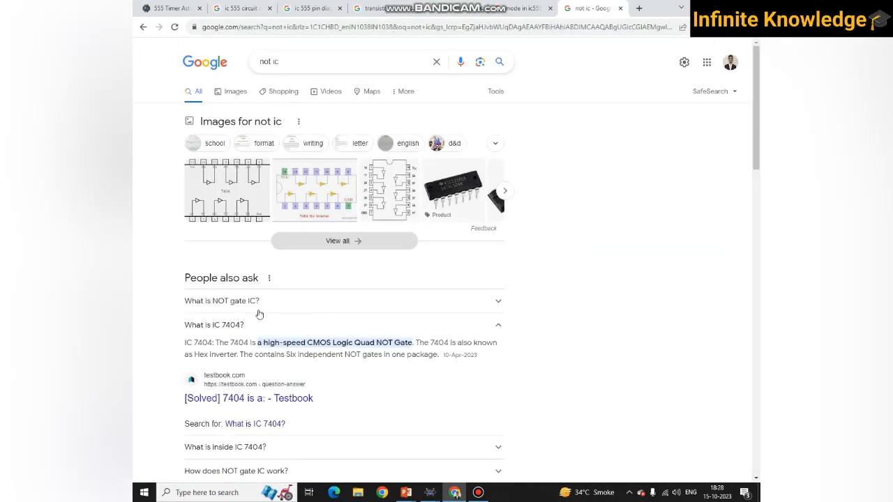
click(258, 304)
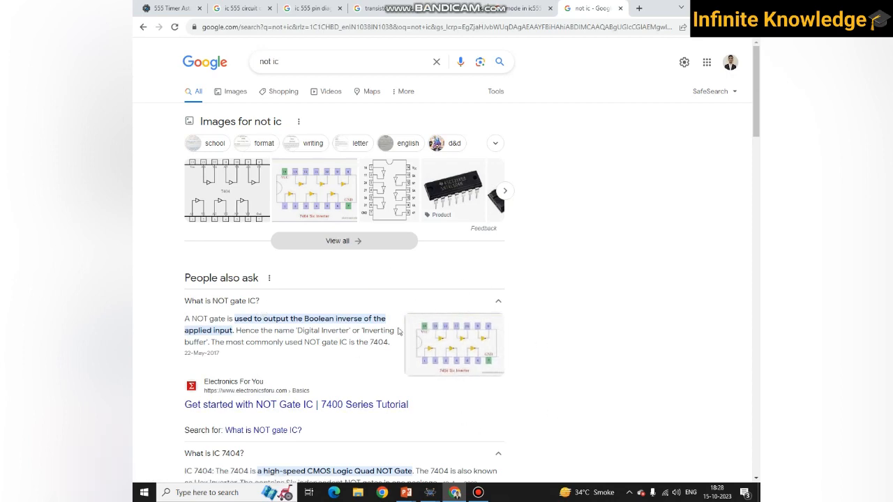
- Return to Proteus and compare NOT gate U2 in the schematic with the NOT gate IC results in Chrome, finishing on the schematic
key(alt+Tab)
scroll(480, 256, down, 3)
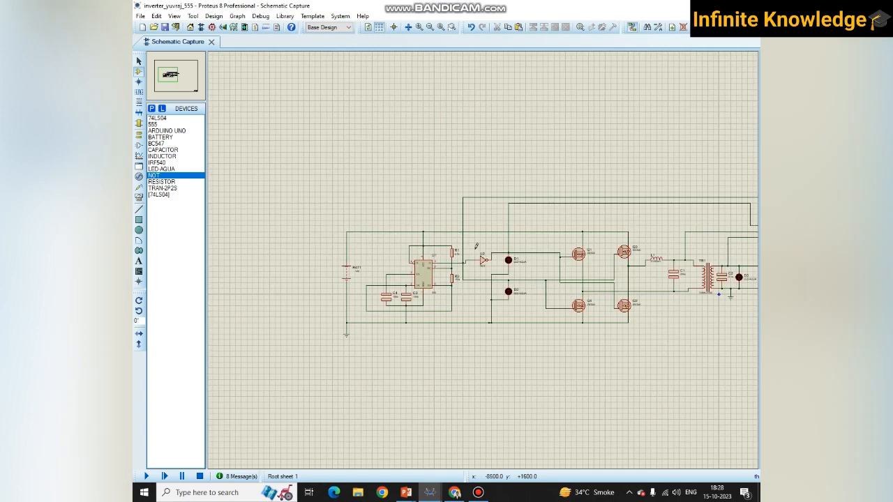
scroll(476, 245, up, 3)
scroll(487, 264, down, 3)
scroll(485, 256, up, 3)
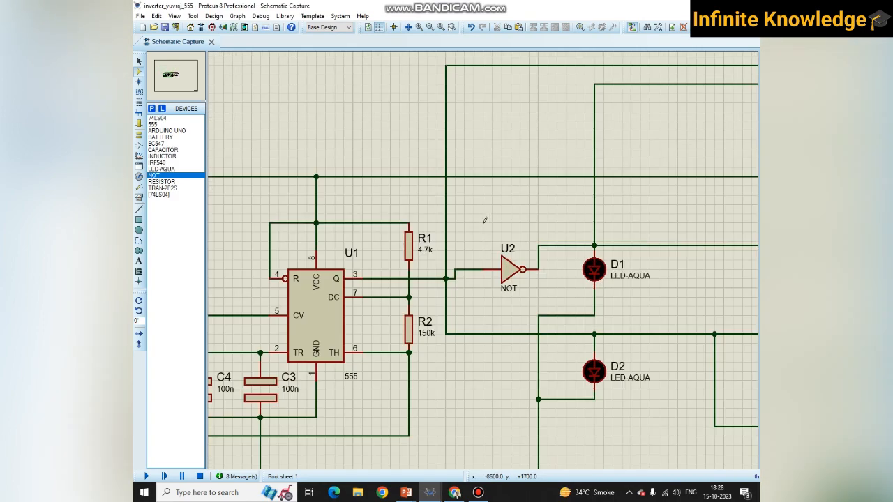
key(alt+Tab)
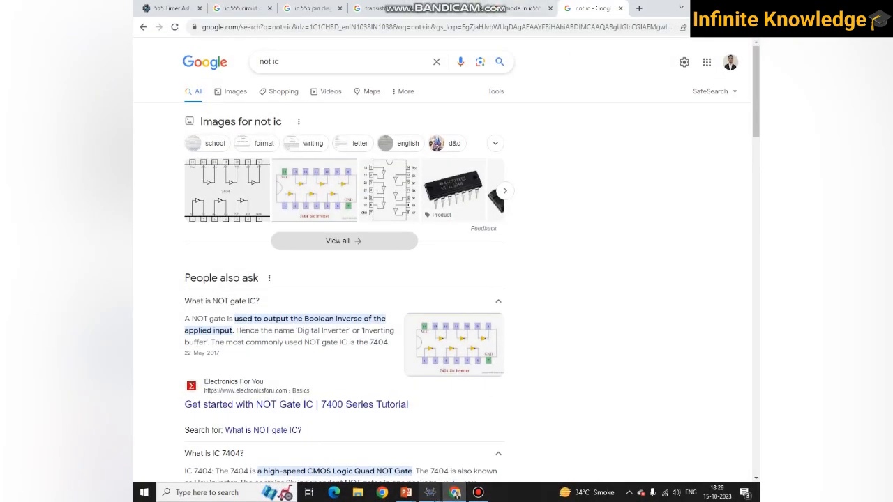
mouse_move(430, 492)
click(462, 429)
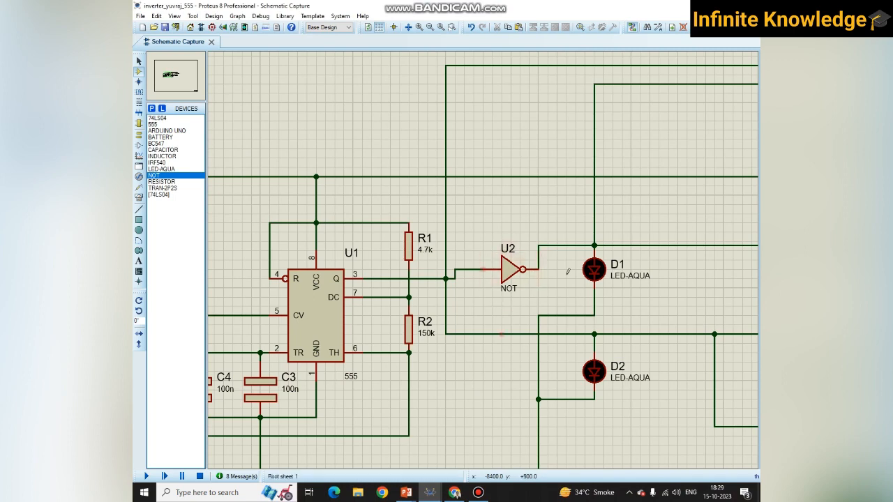
- Switch to Chrome and view the "transistor as not gate" image results with the PIJA Education BC547 circuit
click(454, 492)
click(310, 7)
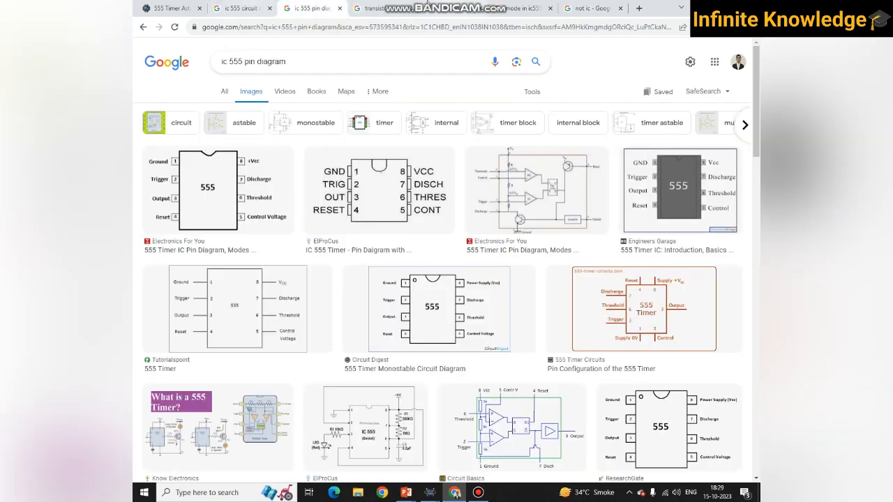
click(395, 10)
drag(308, 60, 211, 61)
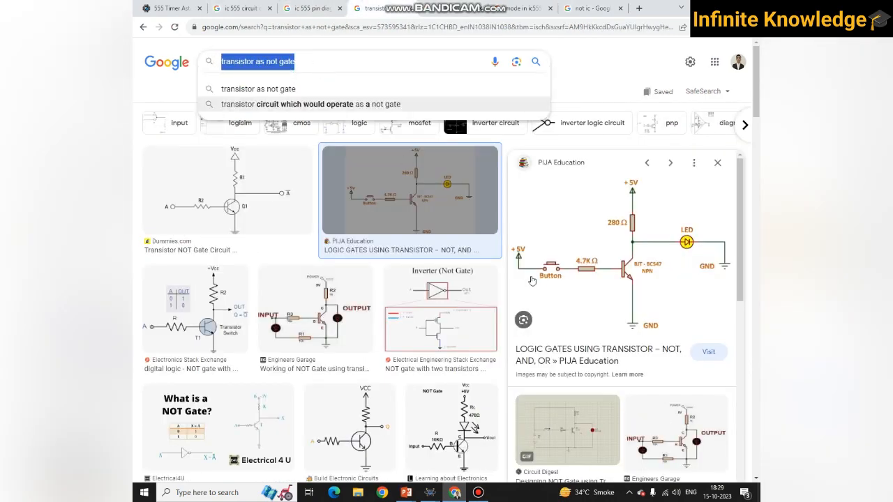
click(404, 194)
click(405, 196)
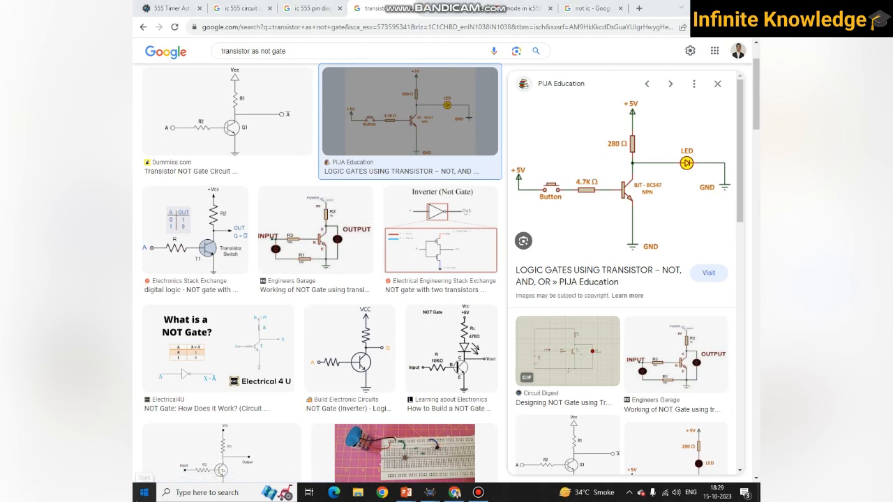
- Search Windows for the inverter project and open the transistor version of the 555 inverter in Proteus
click(144, 492)
text(yuvr)
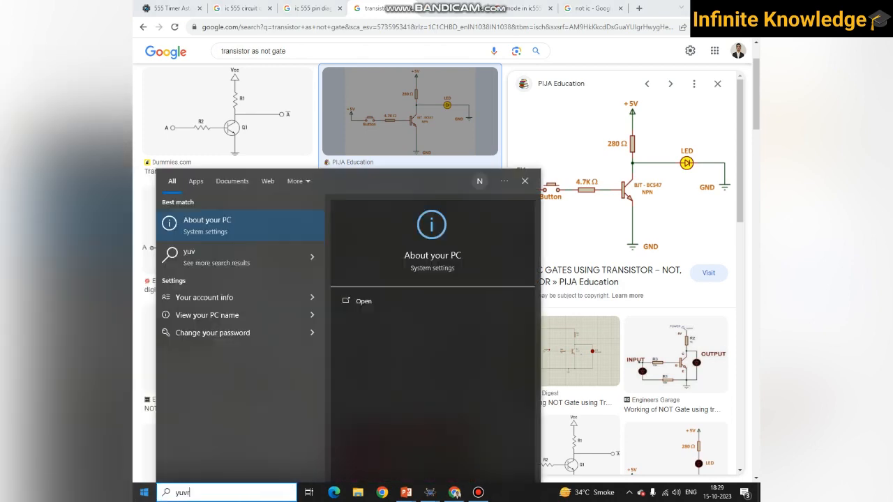
text(aj)
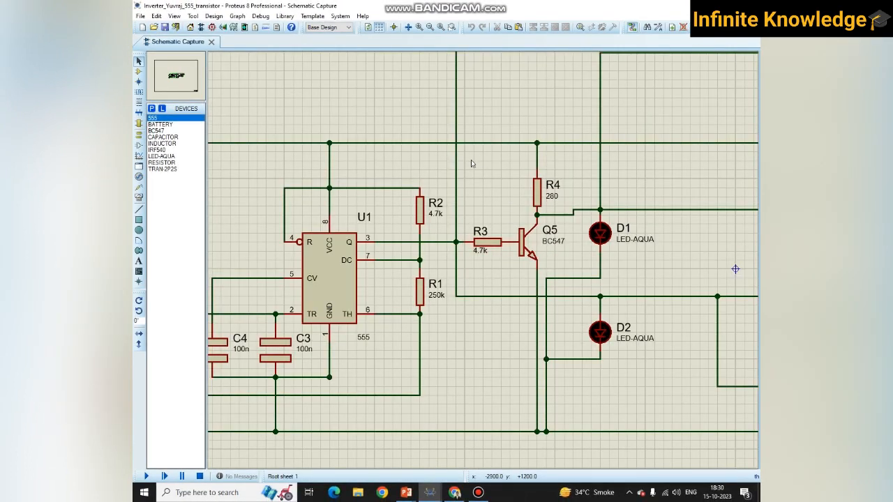
- Select R3, R4 and transistor Q5, compare them with the transistor NOT gate circuit in Chrome, and clear the selection
drag(465, 161, 553, 267)
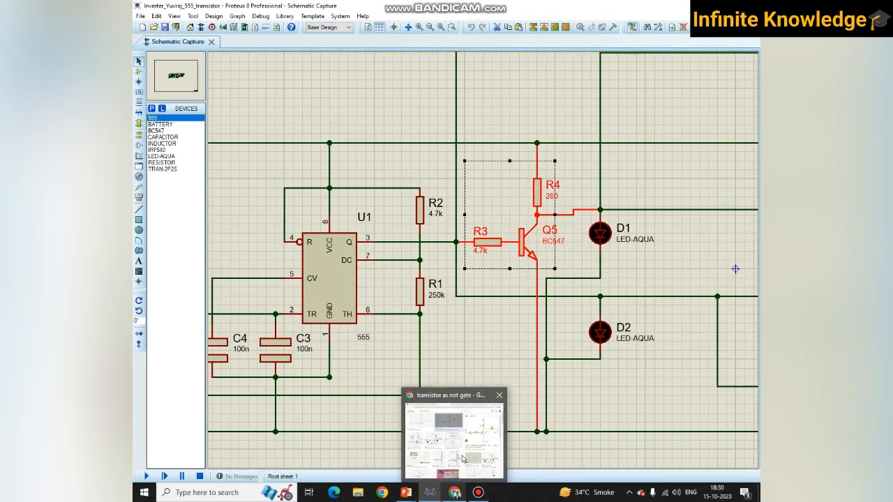
click(461, 493)
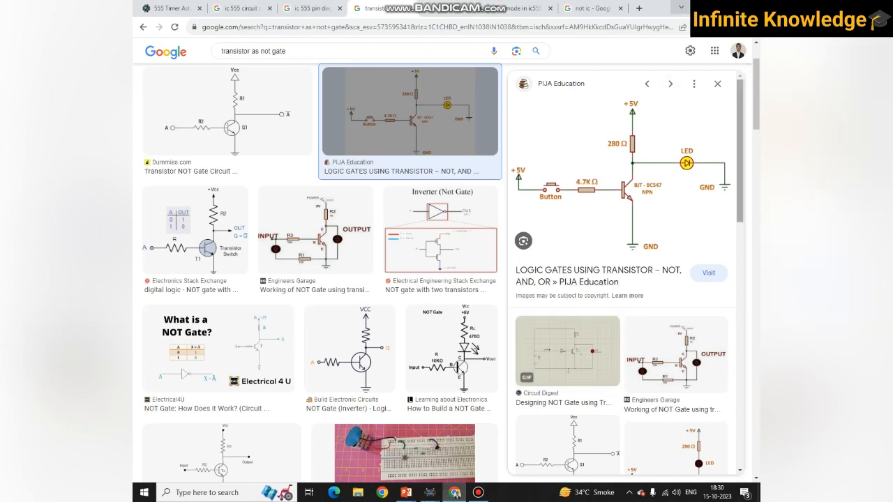
key(alt+Tab)
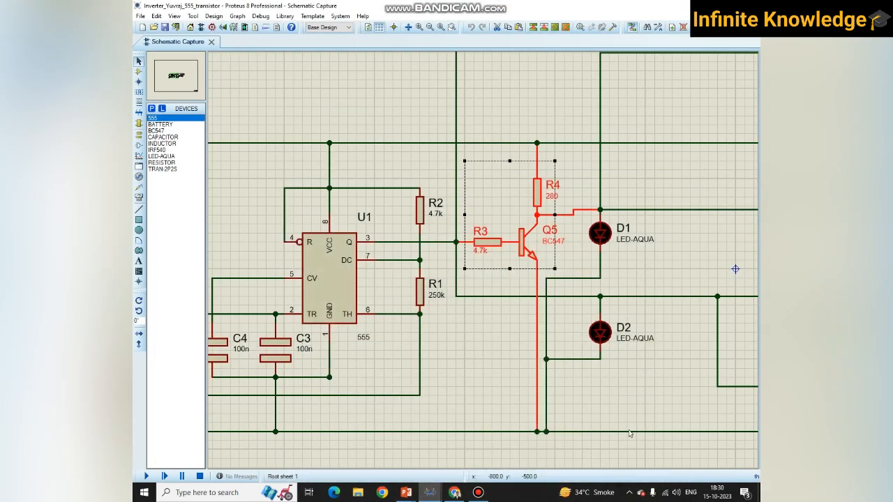
click(476, 360)
- Run the transistor inverter simulation, move the oscilloscope below the transformer's output stage to view the waveforms and AC voltmeter, and stop it
scroll(484, 262, down, 4)
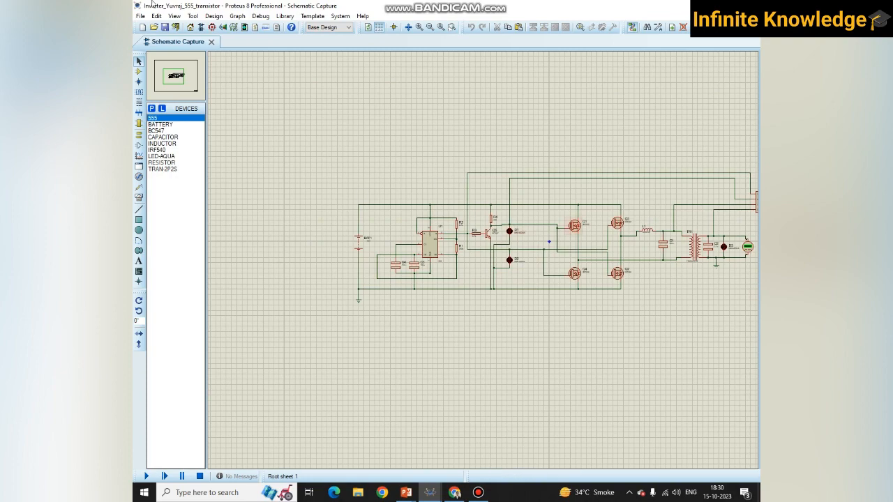
click(147, 476)
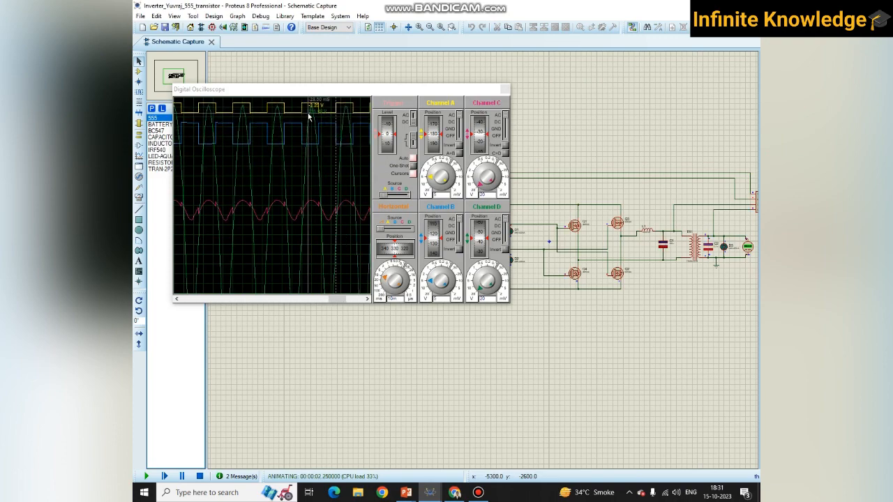
middle_click(734, 248)
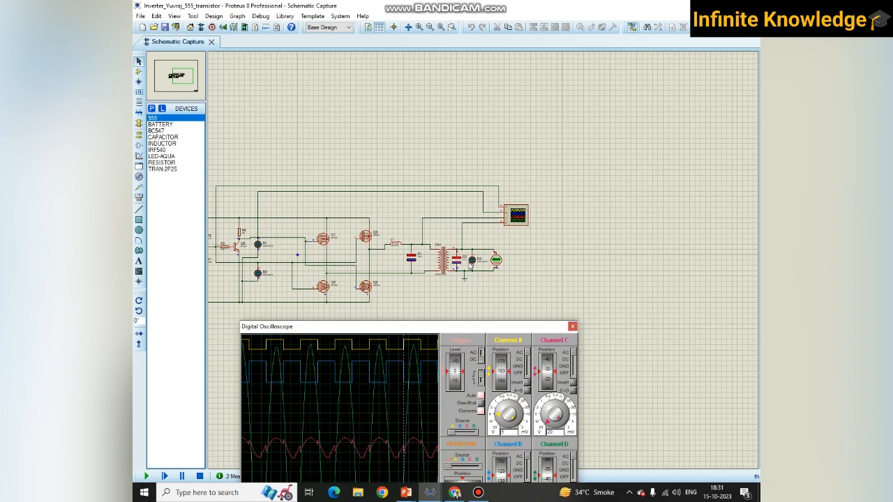
scroll(472, 263, up, 3)
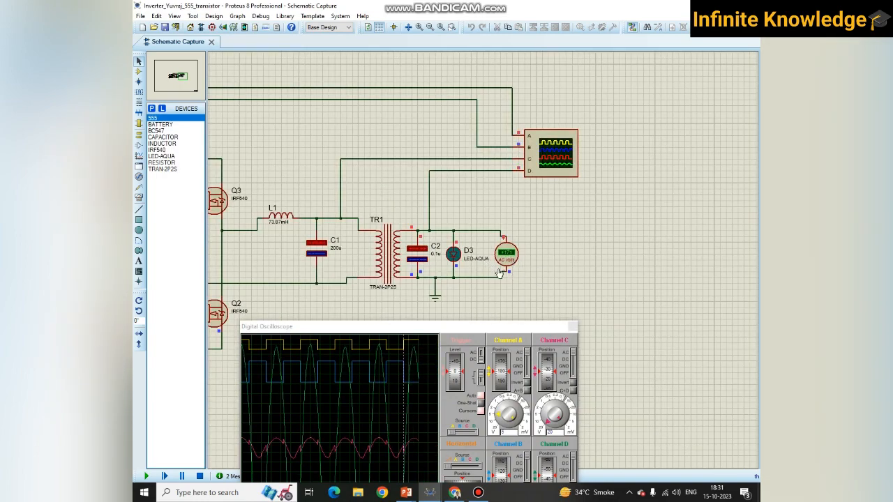
scroll(511, 275, down, 5)
scroll(487, 259, up, 2)
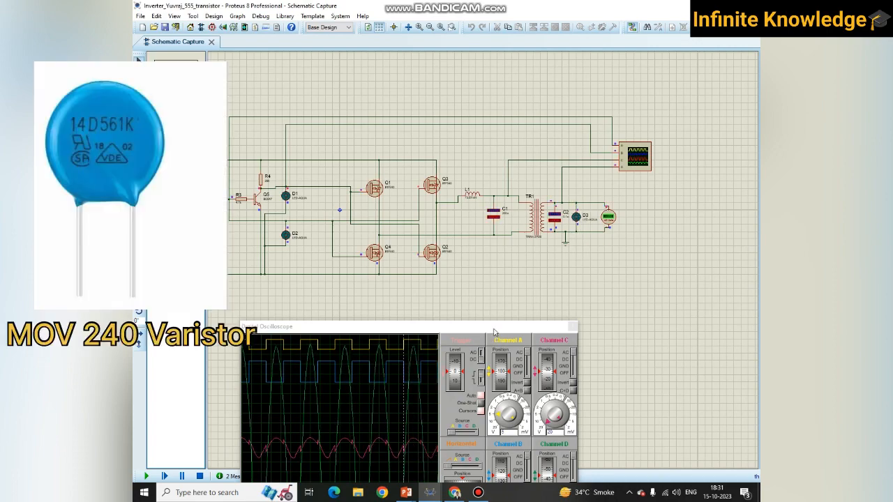
drag(488, 326, 536, 247)
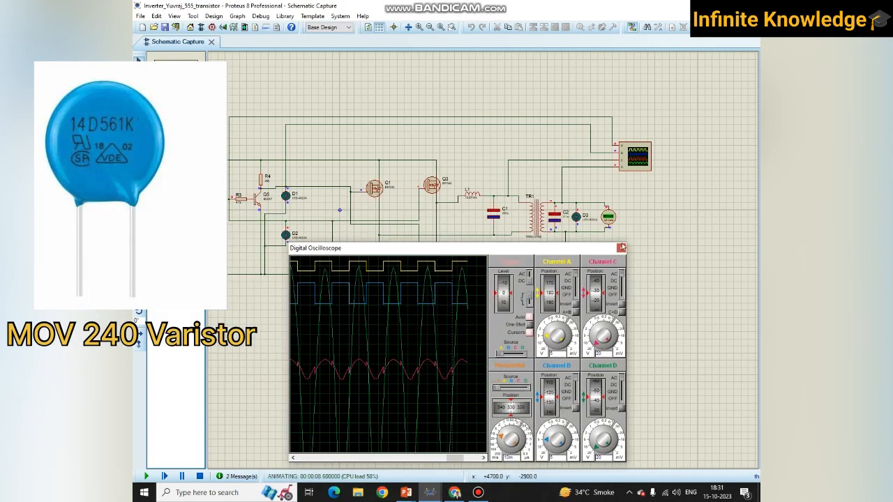
click(199, 476)
- Examine the Q5 BC547 transistor stage between the 555 timer's output and LED D1
scroll(442, 269, down, 3)
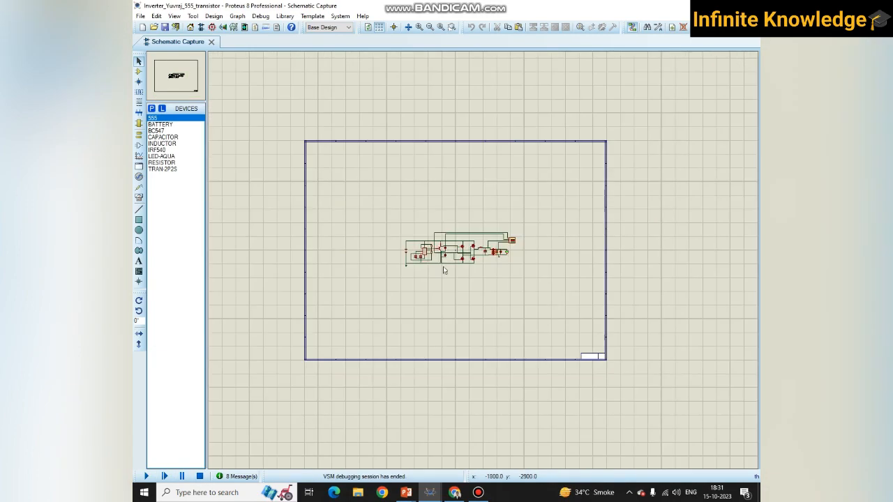
scroll(483, 264, up, 8)
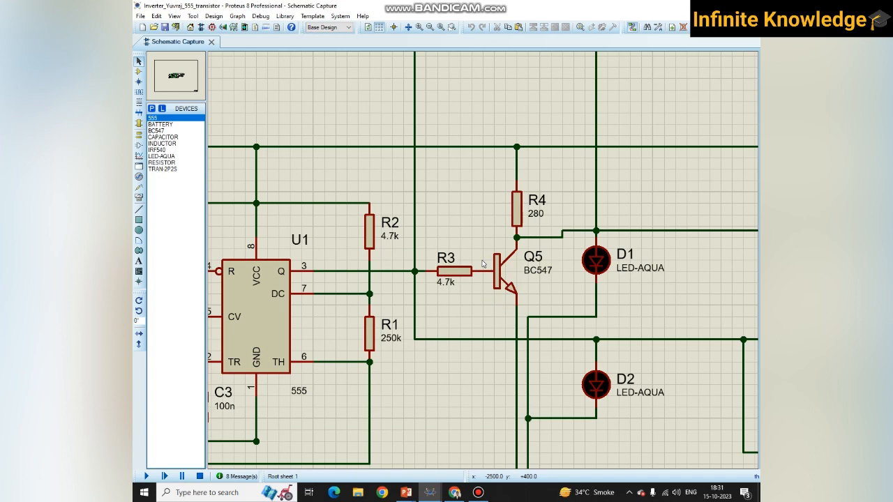
scroll(487, 266, down, 3)
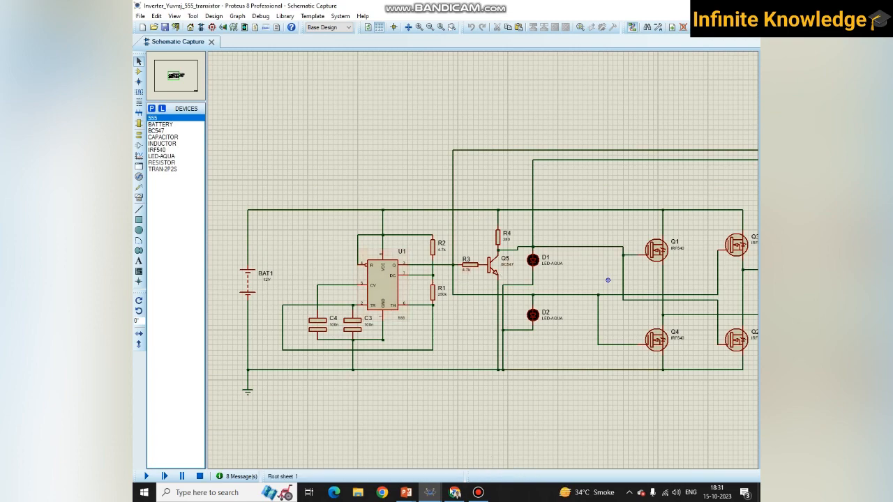
- Switch to the Arduino Uno inverter project and examine how ARD1 connects to the MOSFET bridge
mouse_move(430, 492)
click(362, 445)
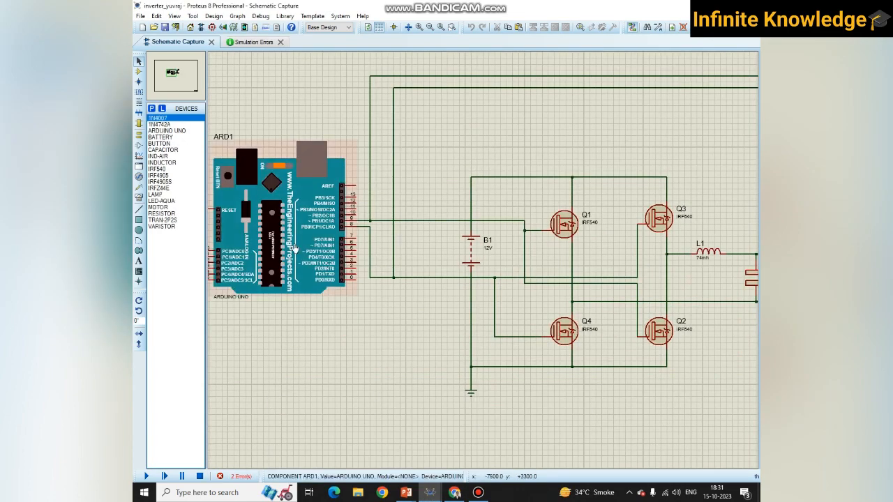
scroll(486, 265, down, 4)
scroll(486, 266, up, 3)
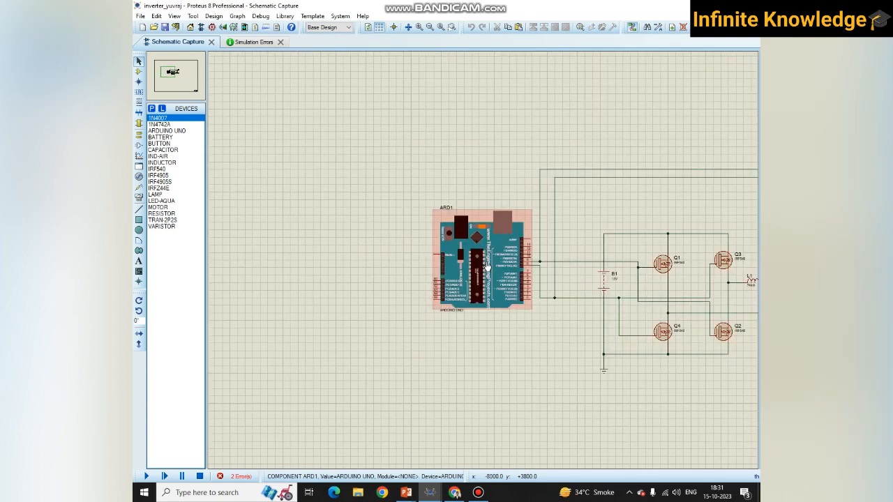
scroll(487, 265, up, 3)
scroll(485, 264, down, 3)
scroll(485, 264, up, 2)
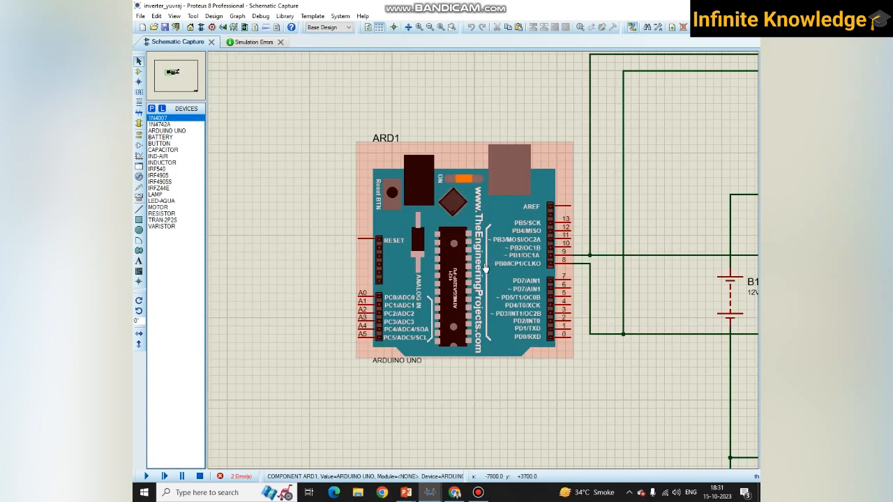
scroll(481, 232, down, 3)
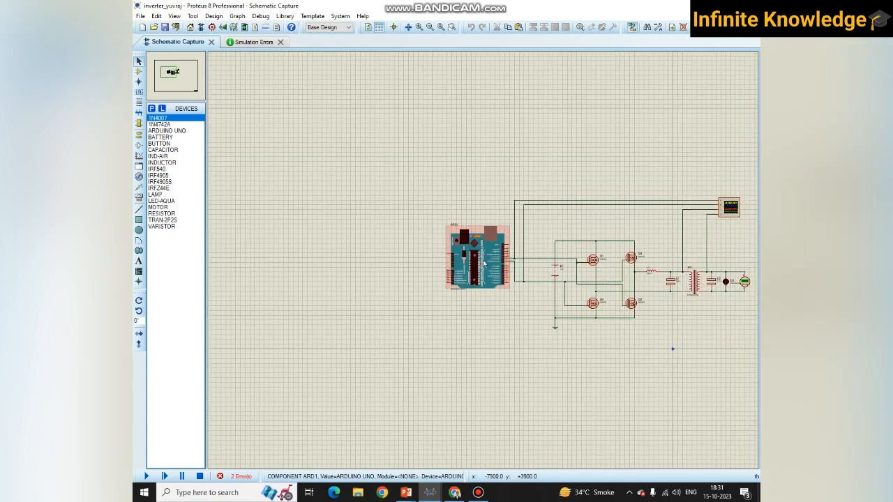
scroll(481, 237, up, 3)
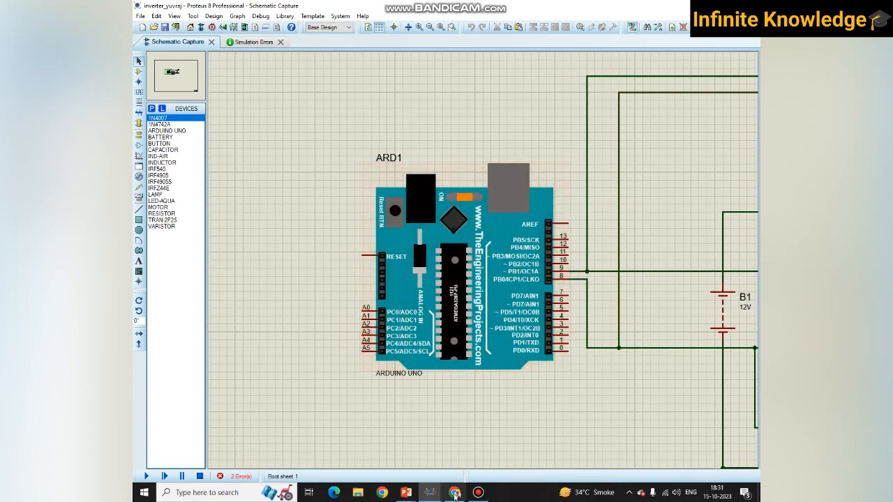
- Switch to the 555 inverter project with the NOT gate and examine the 555 timer, gate U2 and MOSFET bridge
mouse_move(431, 492)
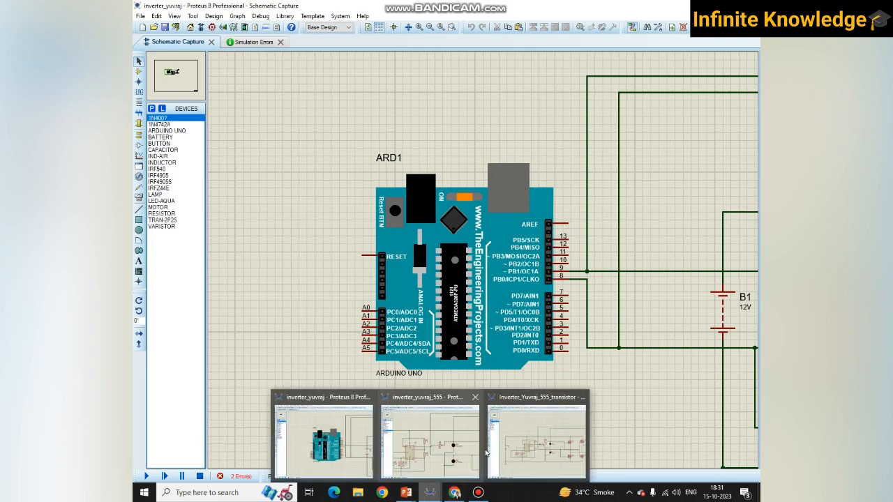
click(473, 454)
scroll(479, 286, down, 4)
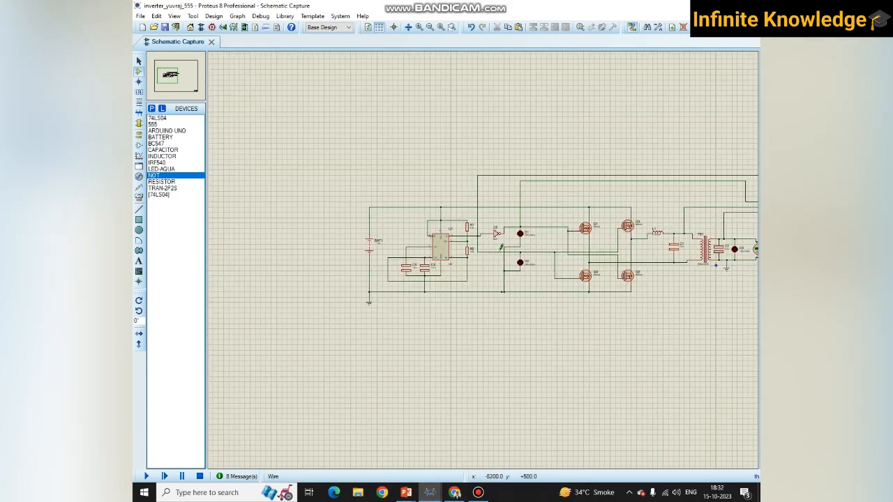
scroll(484, 259, up, 2)
scroll(483, 259, down, 3)
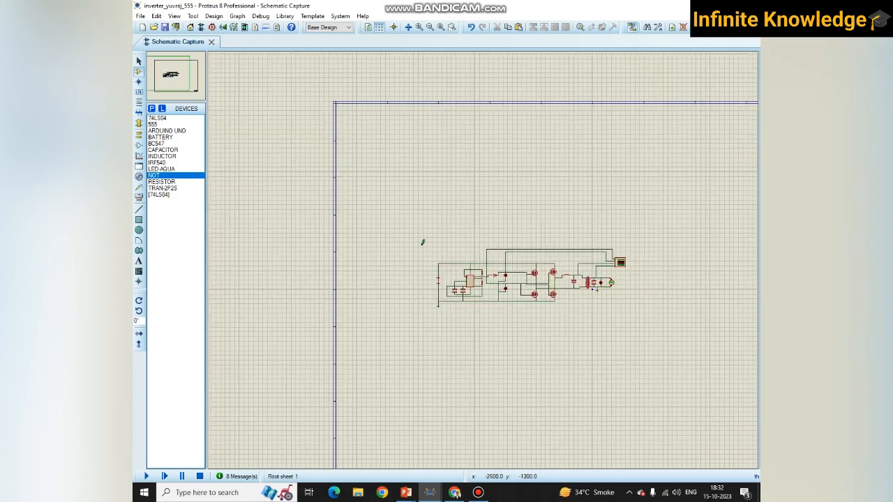
scroll(422, 242, up, 3)
scroll(476, 255, down, 1)
scroll(481, 258, down, 1)
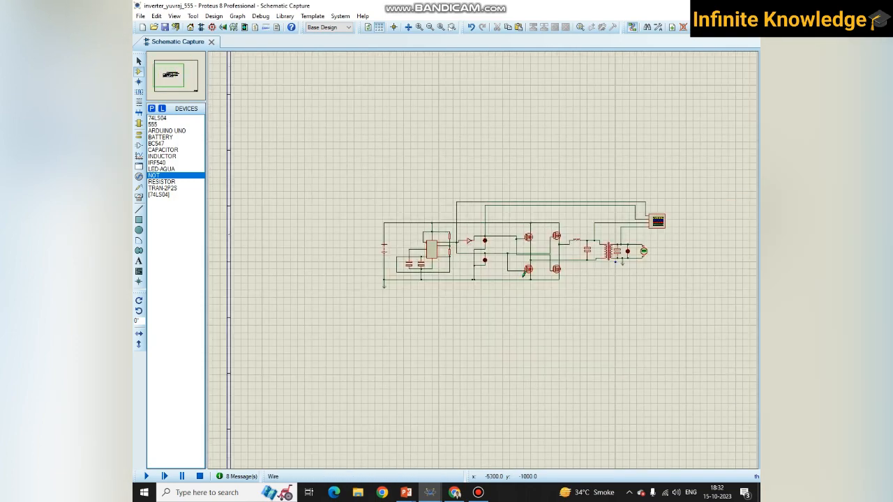
scroll(524, 274, up, 2)
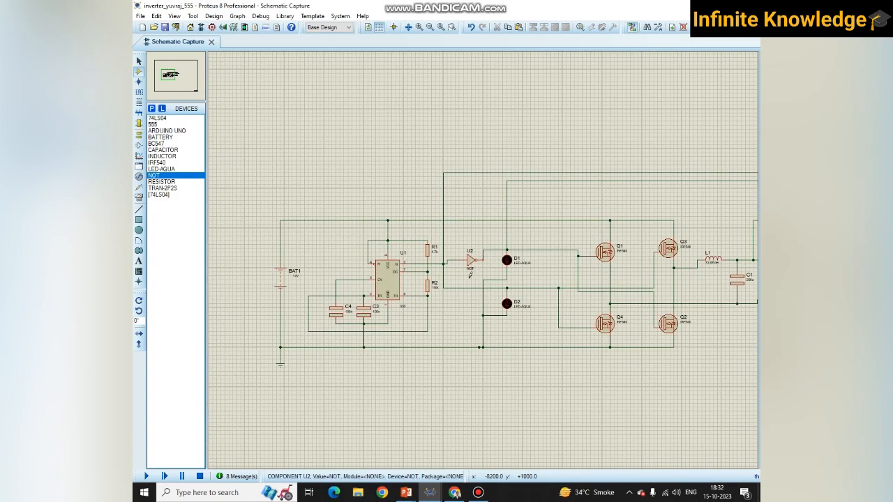
- Examine the whole 555 inverter circuit from battery BAT1 through the MOSFET bridge to transformer TR1 and the oscilloscope
scroll(488, 269, down, 2)
scroll(481, 269, up, 2)
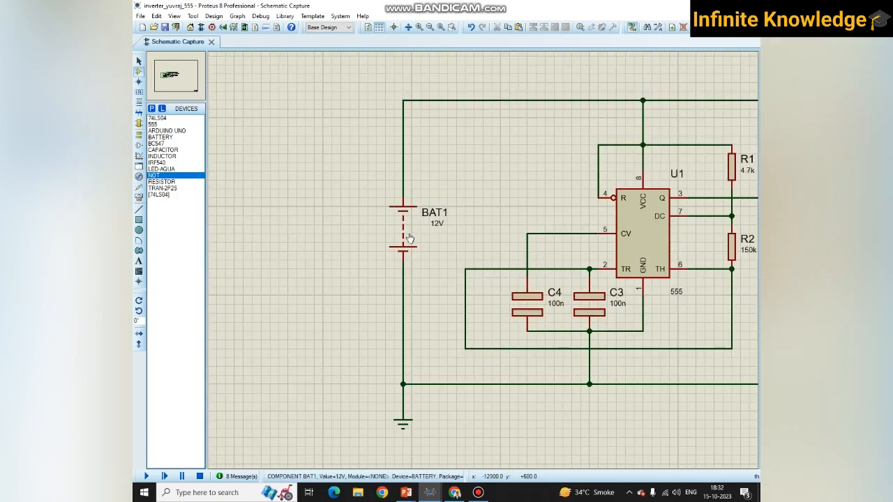
scroll(419, 224, down, 2)
scroll(751, 263, up, 3)
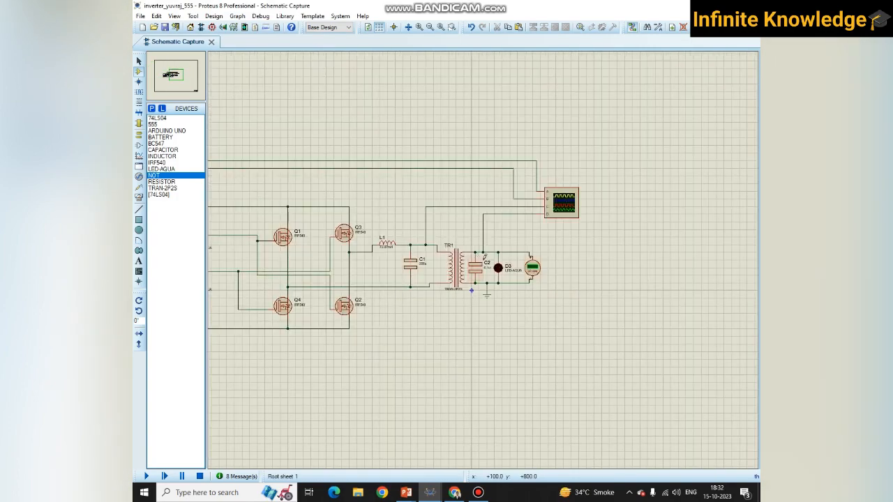
scroll(484, 264, down, 3)
scroll(482, 257, up, 2)
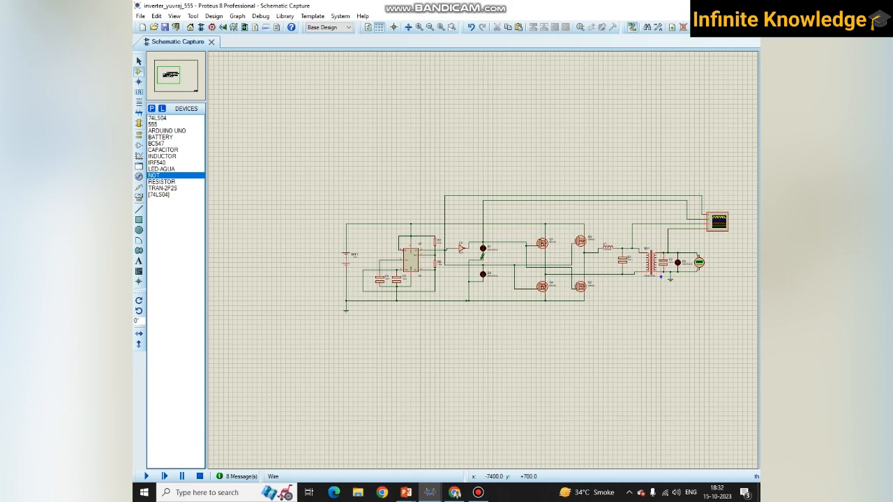
scroll(480, 256, up, 1)
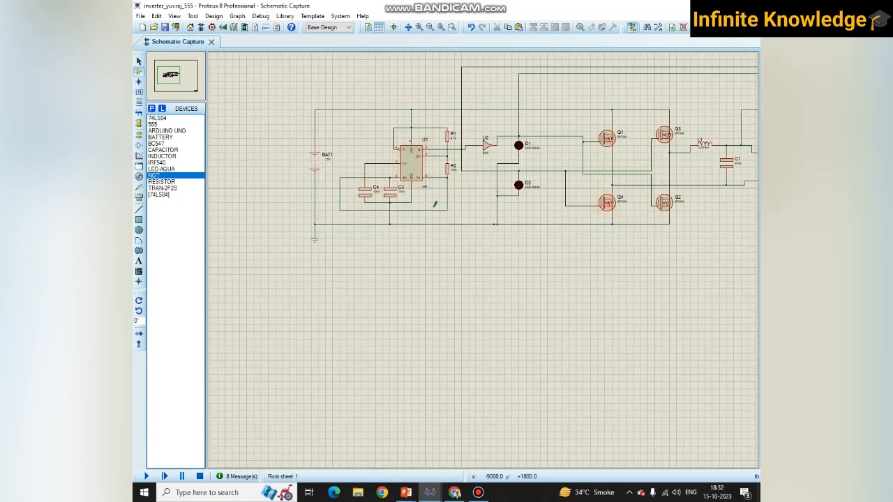
scroll(484, 257, down, 3)
scroll(484, 257, up, 3)
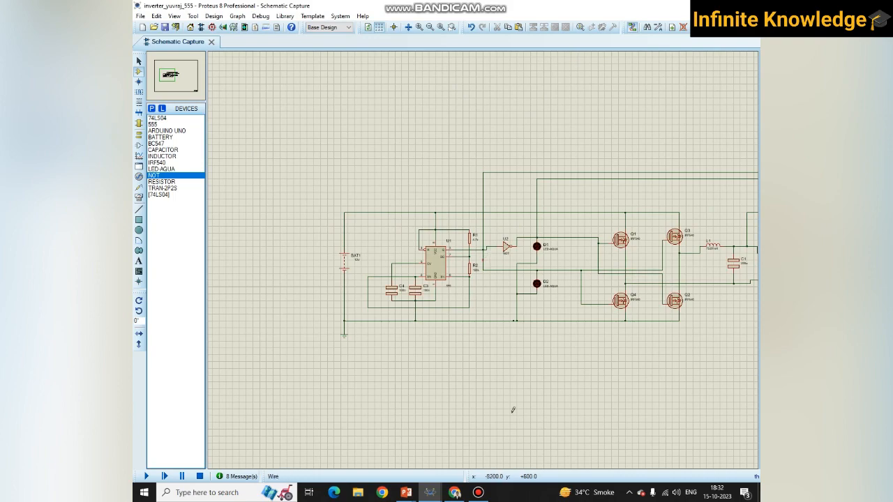
scroll(480, 249, down, 2)
scroll(477, 249, up, 2)
scroll(476, 251, down, 1)
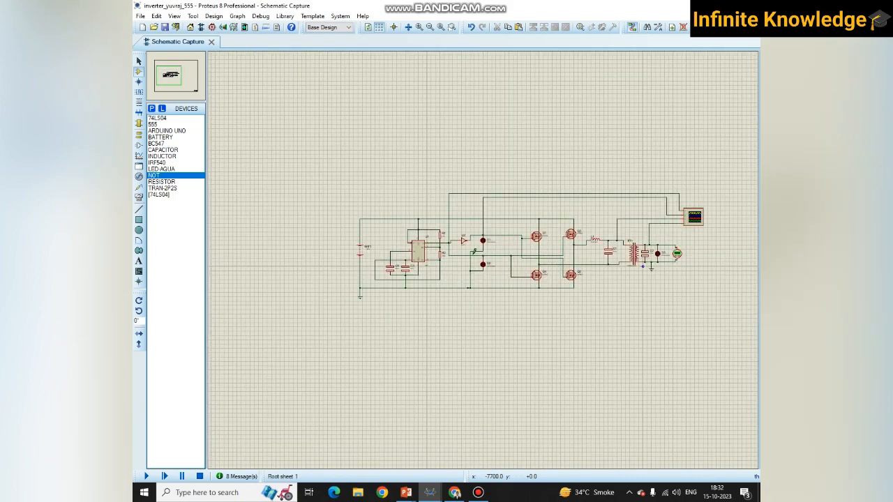